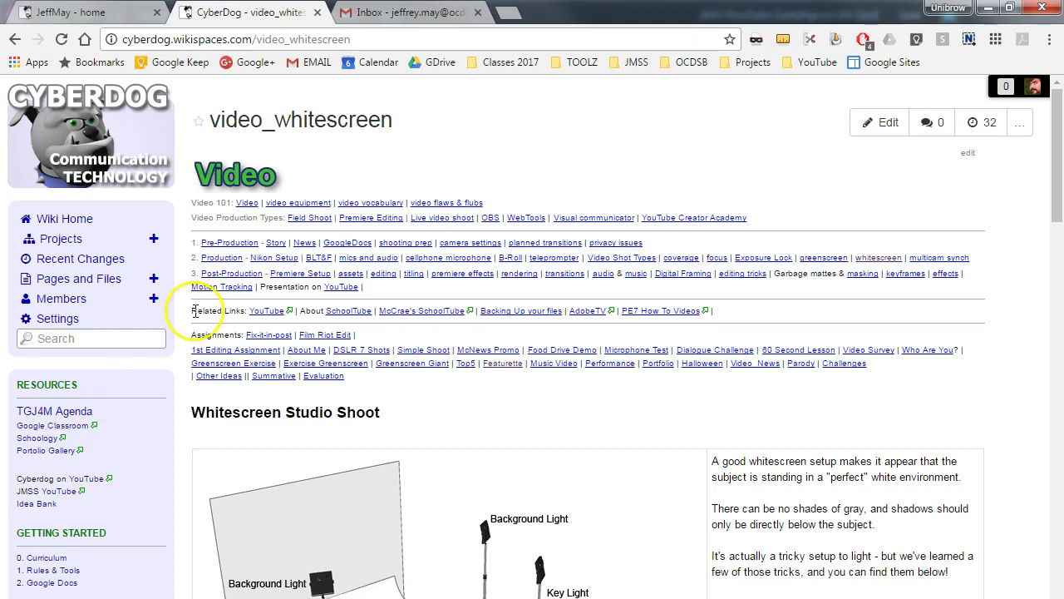
# Scroll the CyberDog video_whitescreen page down to the Whitescreen Studio Shoot lighting diagram.
pyautogui.scroll(-3, 387, 370)
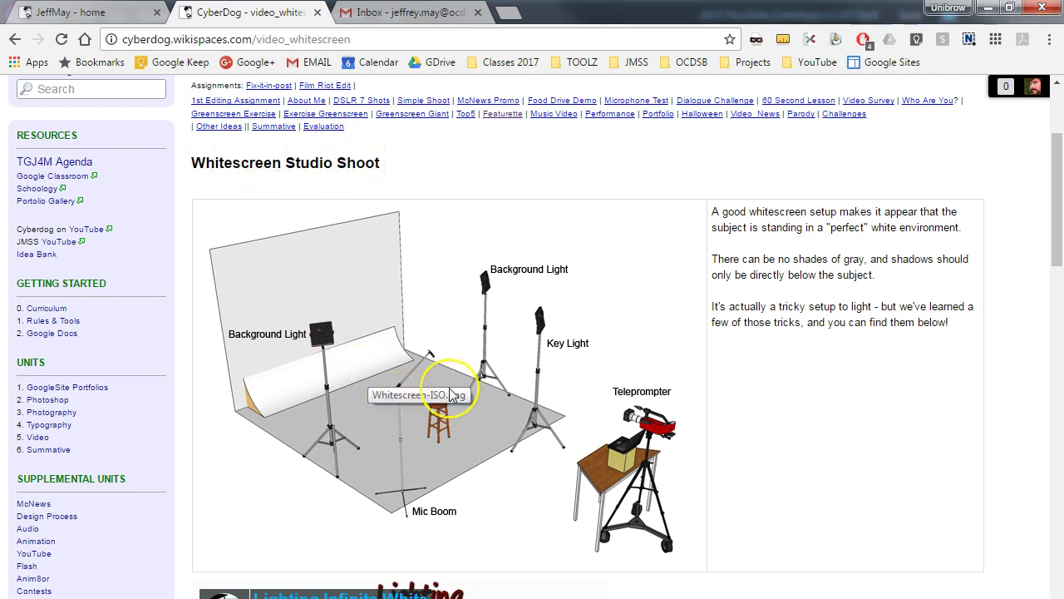
# Switch from Chrome to the Premiere Elements YouTube Greetings project showing DSC_0001.MOV.
pyautogui.hotkey('alt', 'Tab')
pyautogui.hotkey('alt', 'Tab')
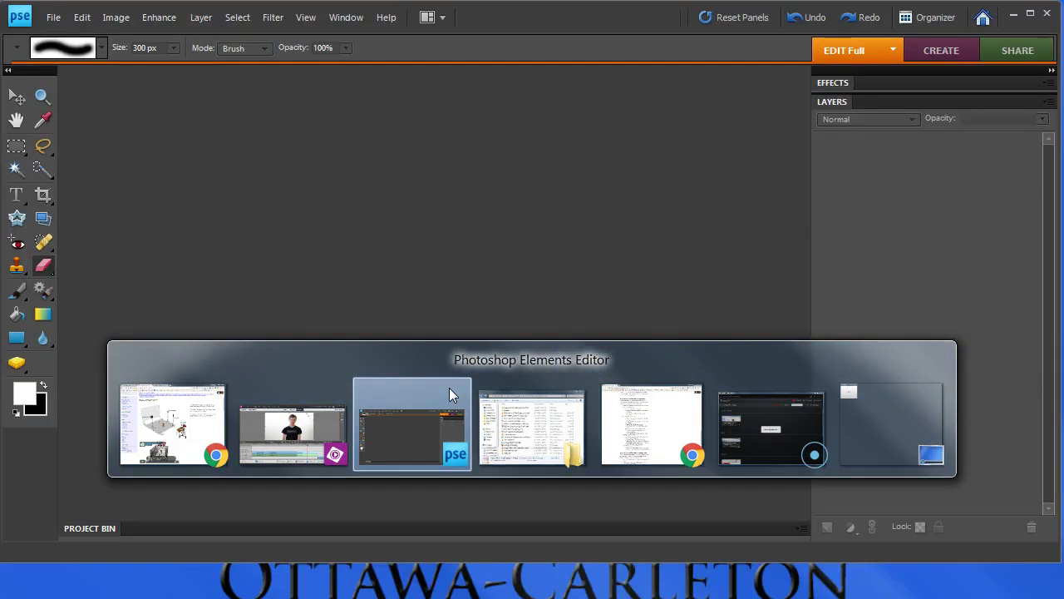
pyautogui.hotkey('alt', 'shift', 'Tab')
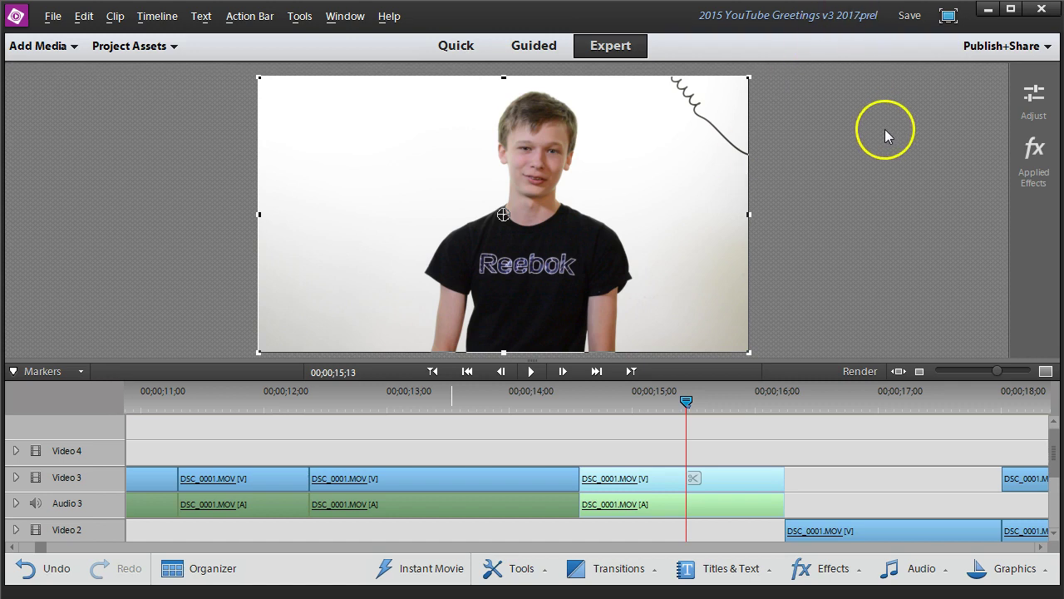
# Drag Eight-Point Garbage Matte from the Keying effects onto the whitescreen clip on Video 3.
pyautogui.click(827, 573)
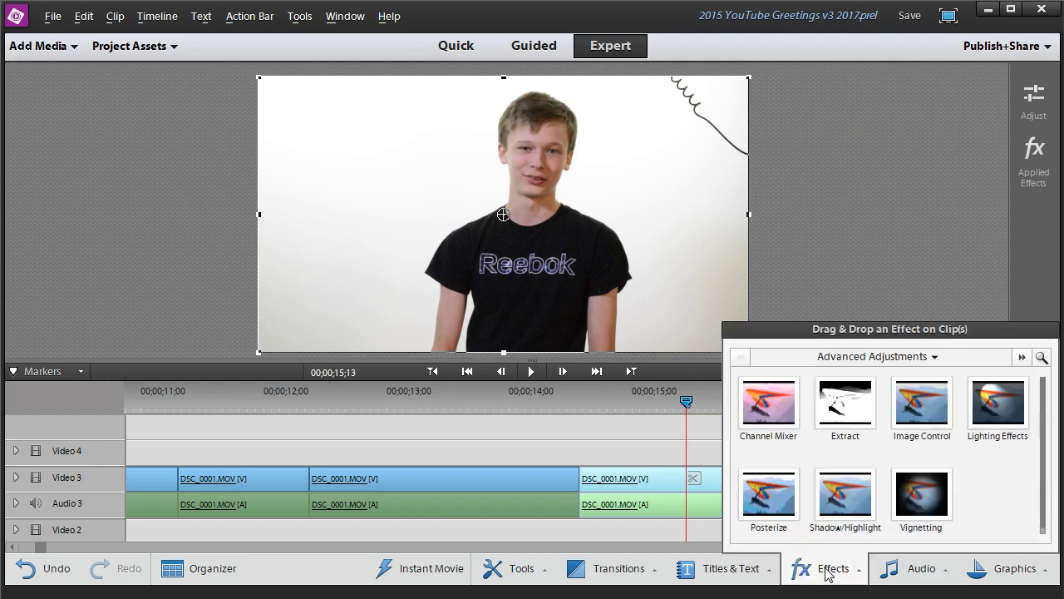
pyautogui.click(870, 354)
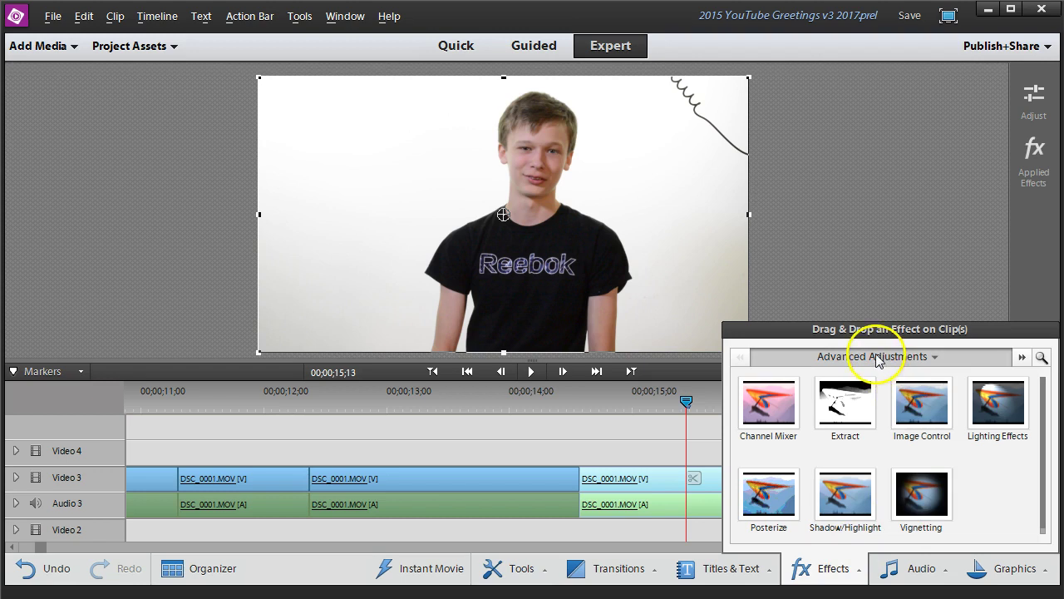
pyautogui.click(796, 506)
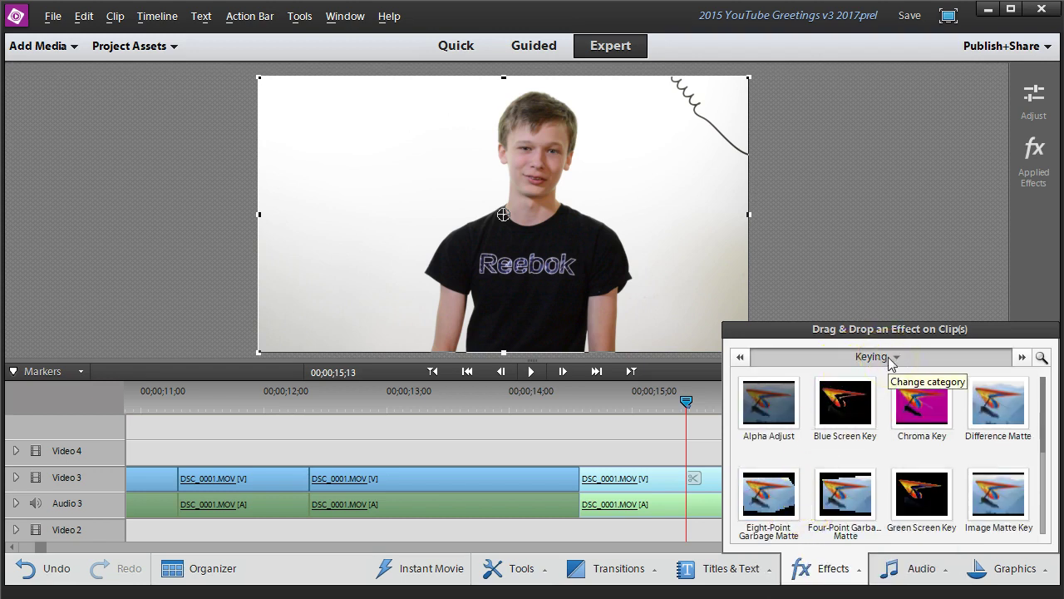
pyautogui.click(835, 512)
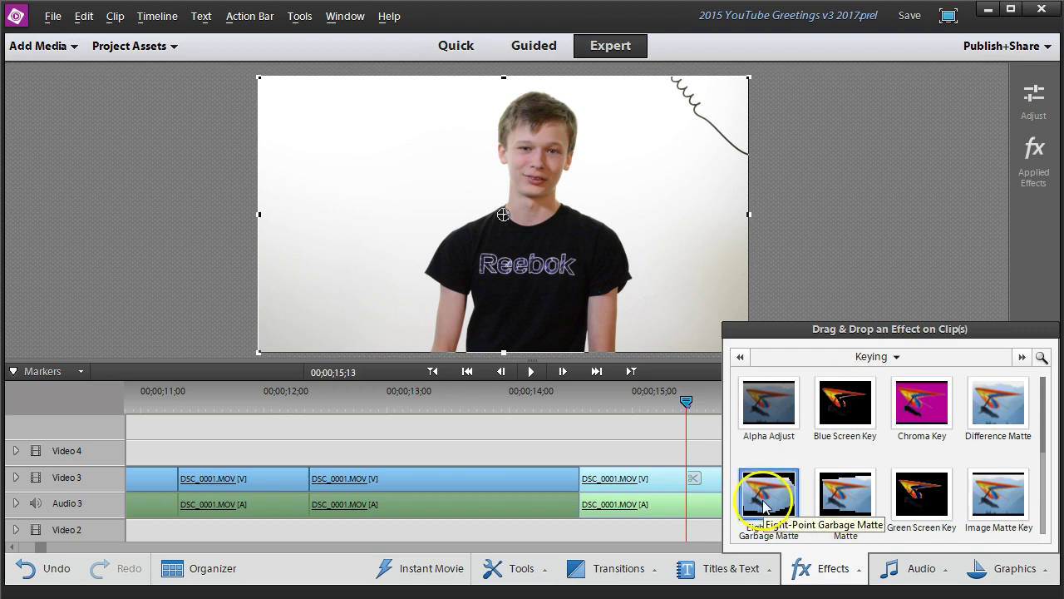
pyautogui.click(769, 508)
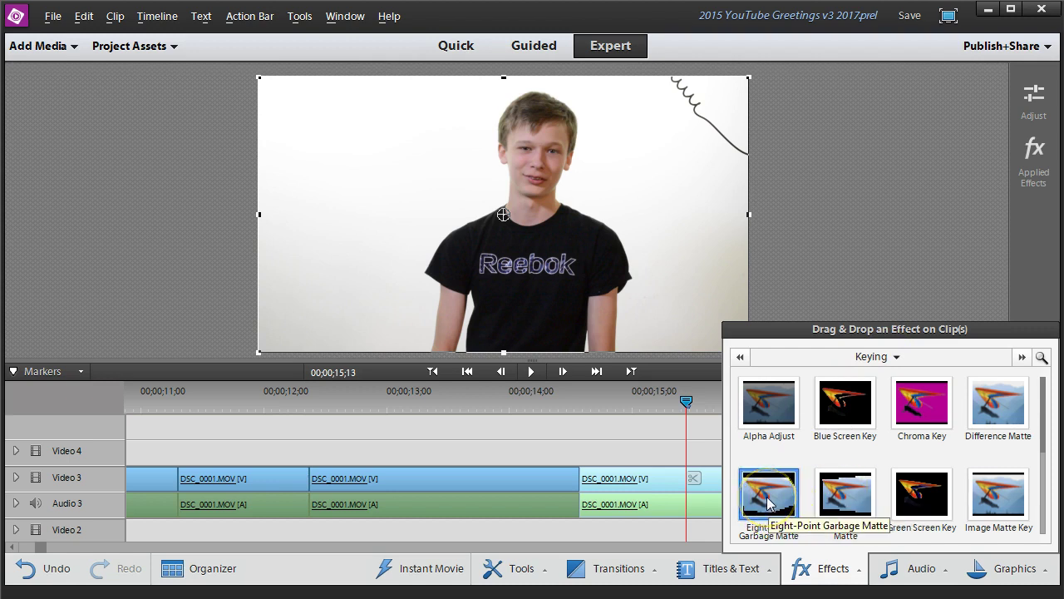
pyautogui.moveTo(767, 501); pyautogui.dragTo(648, 489)
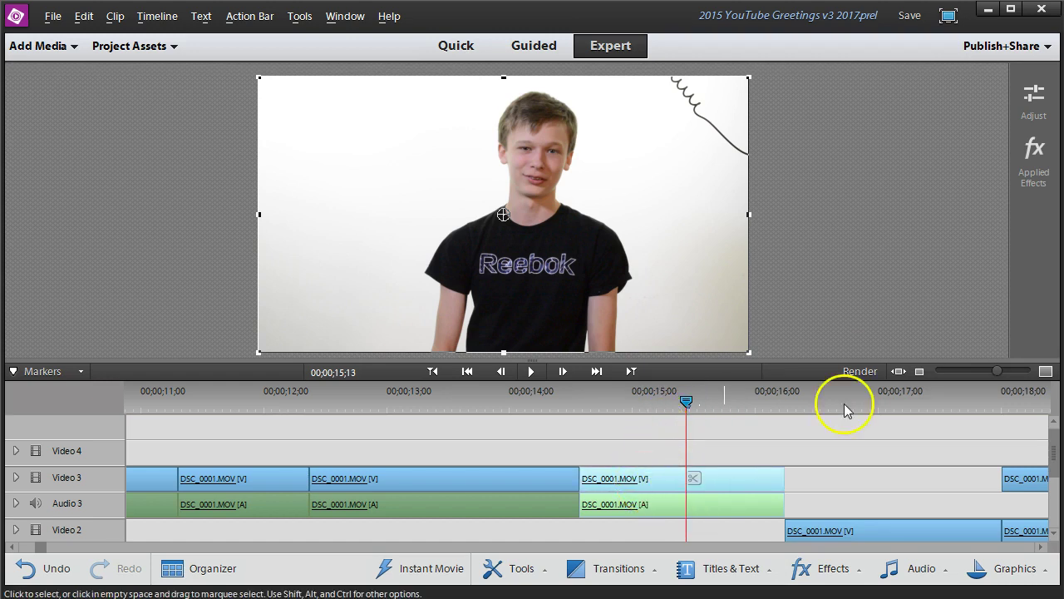
pyautogui.moveTo(1056, 453)
pyautogui.mouseDown()
pyautogui.moveTo(1058, 505)
pyautogui.moveTo(1056, 453)
pyautogui.mouseUp()
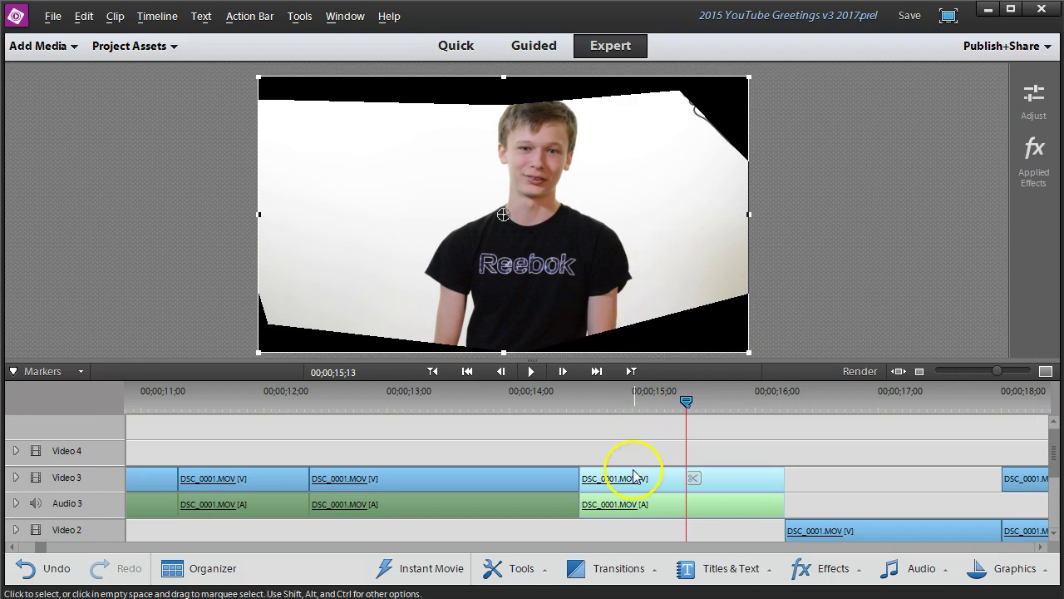
# Expand the applied Eight-Point Garbage Matte and pull its right-side and bottom-right points inward.
pyautogui.click(1035, 149)
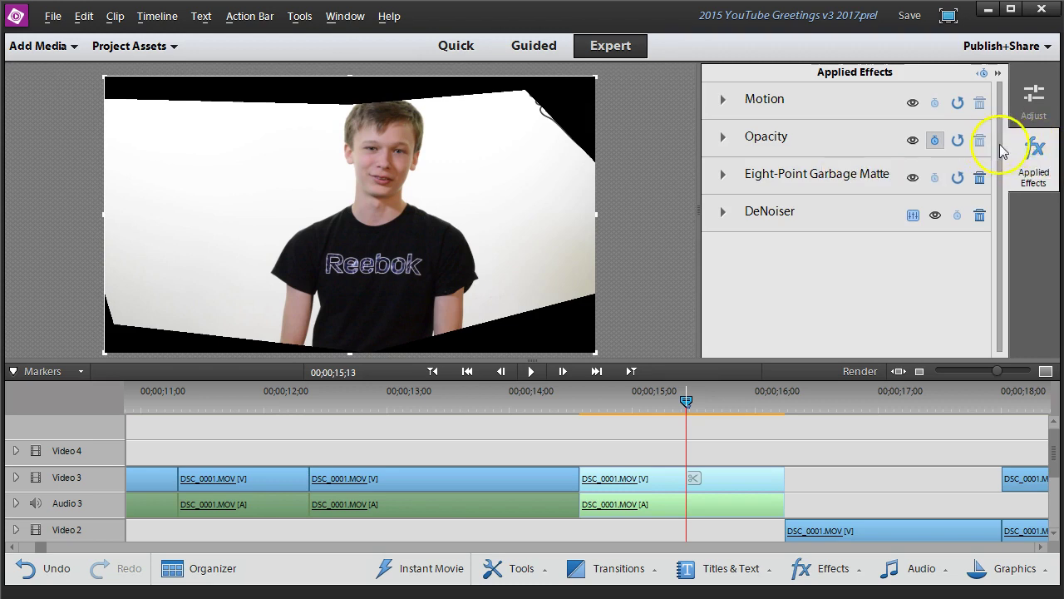
pyautogui.click(786, 181)
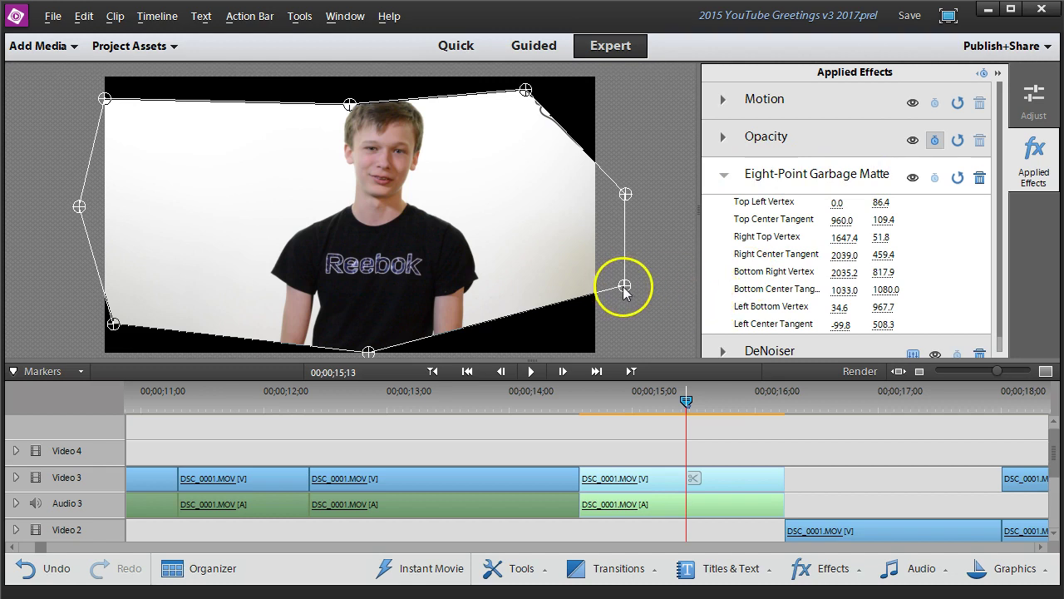
pyautogui.moveTo(624, 286); pyautogui.dragTo(550, 347)
pyautogui.moveTo(625, 195); pyautogui.dragTo(527, 200)
pyautogui.moveTo(526, 88); pyautogui.dragTo(440, 80)
# Drag the top, left and bottom-left matte points toward the subject, easing the bottom-right outward.
pyautogui.moveTo(350, 105); pyautogui.dragTo(383, 77)
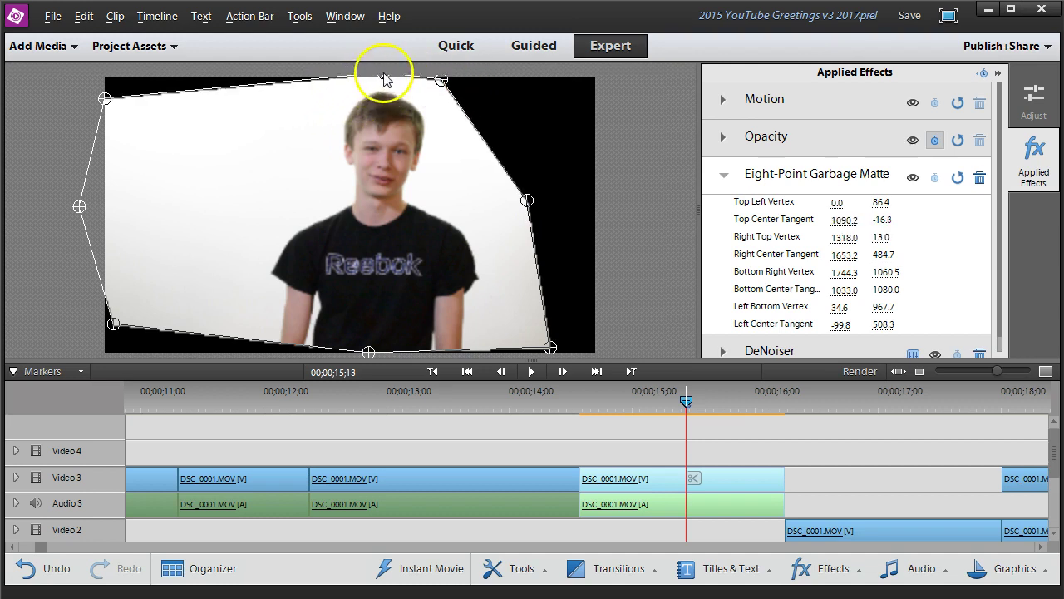
pyautogui.moveTo(105, 98); pyautogui.dragTo(312, 94)
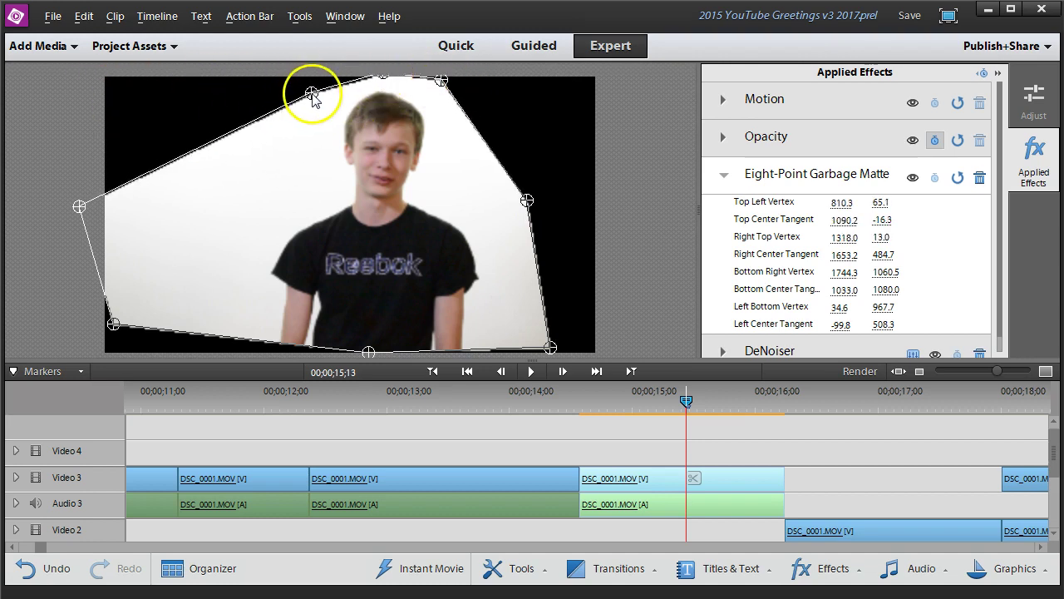
pyautogui.moveTo(79, 207); pyautogui.dragTo(253, 223)
pyautogui.moveTo(114, 324); pyautogui.dragTo(218, 354)
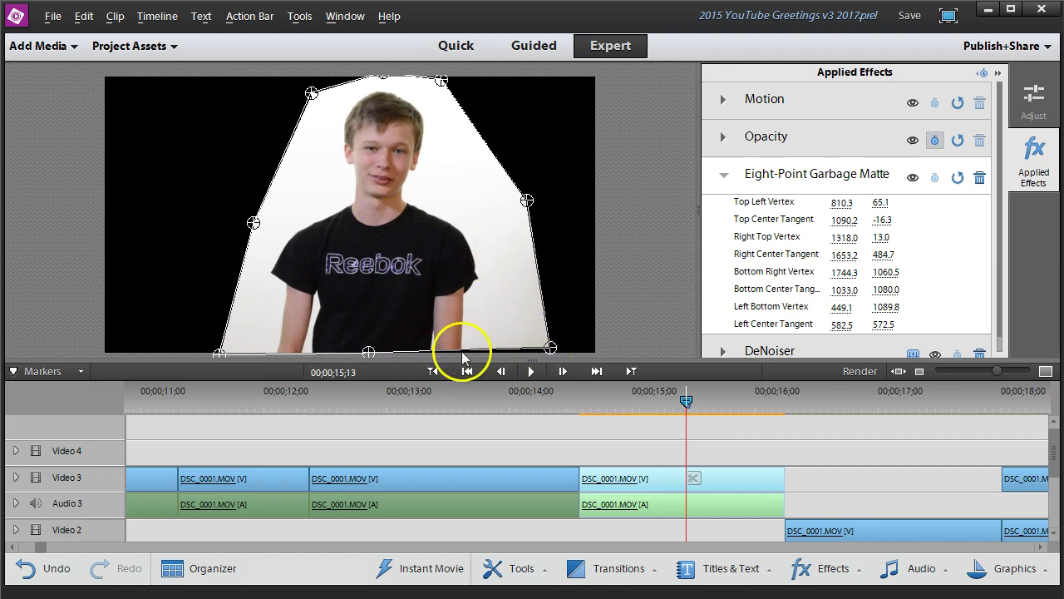
pyautogui.moveTo(549, 347); pyautogui.dragTo(570, 334)
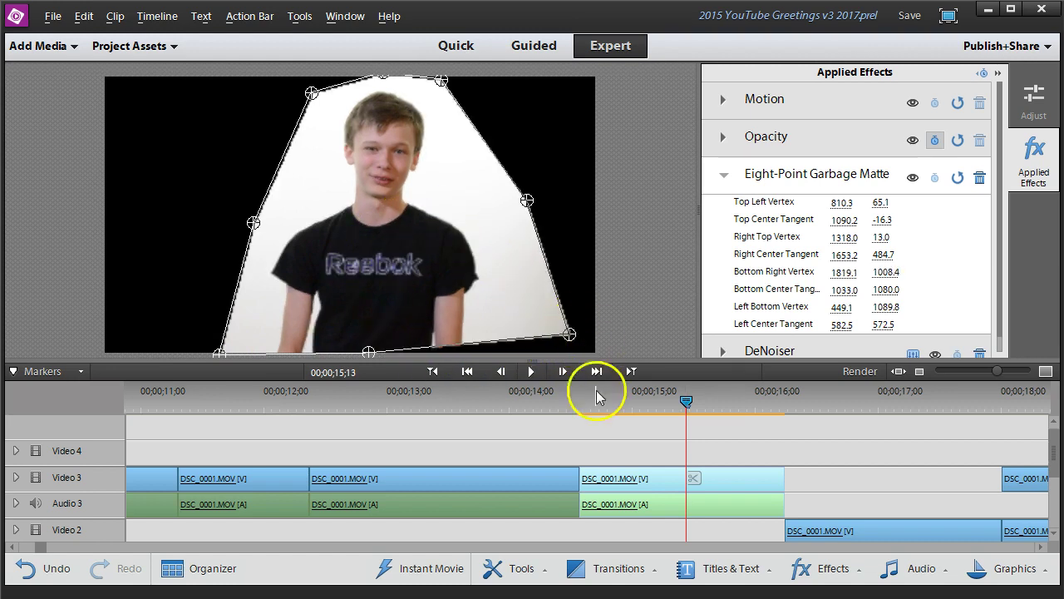
# Set the monitor magnification to 25% to see the whole frame.
pyautogui.rightClick(402, 219)
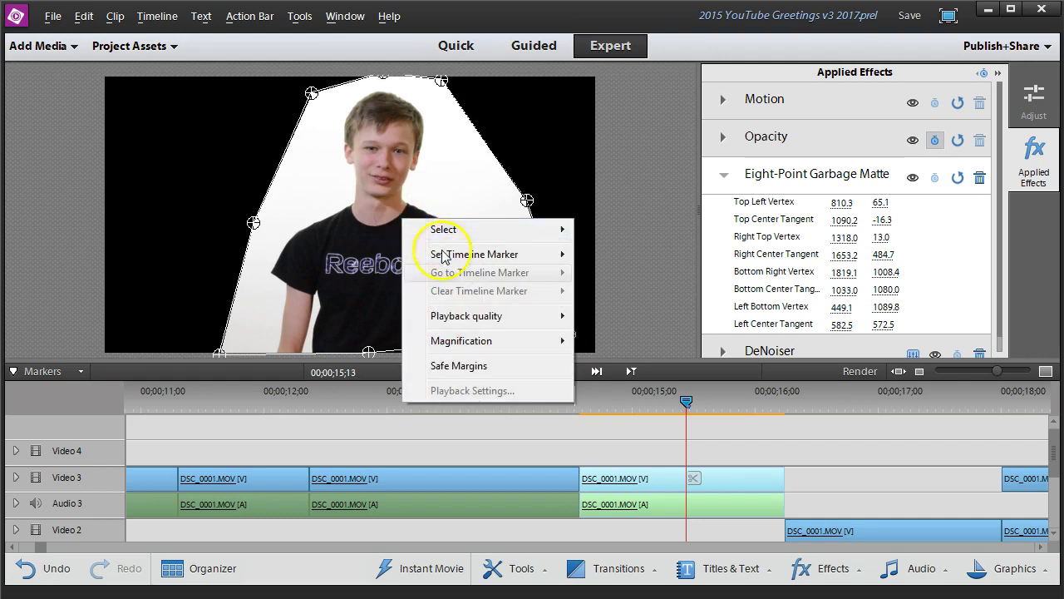
pyautogui.moveTo(453, 341)
pyautogui.click(609, 384)
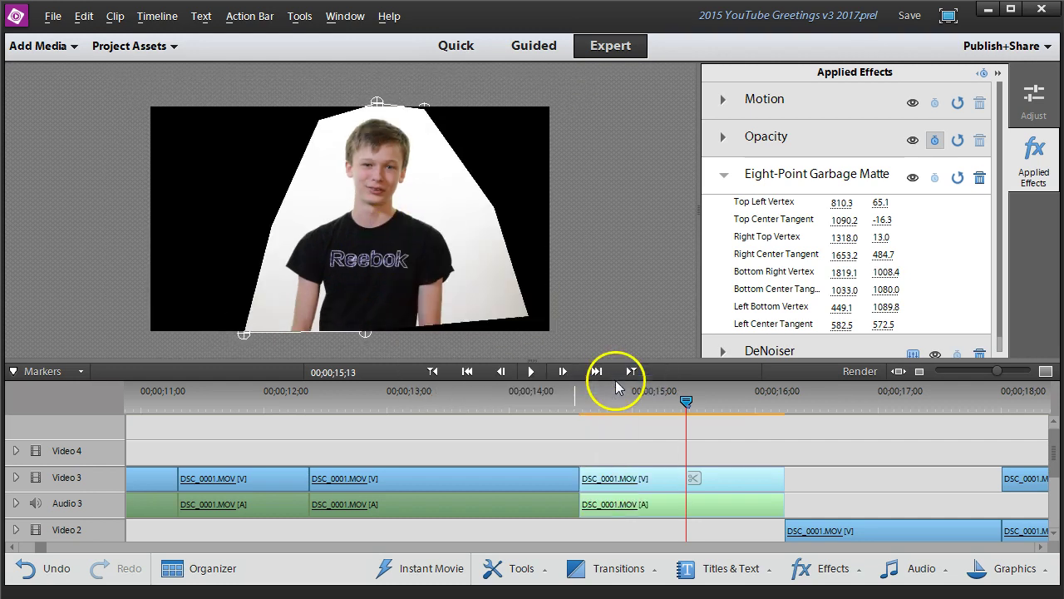
# Tighten the matte's right and bottom edges: Right Center Tangent 1556/420, Left Bottom Vertex 452/1108.
pyautogui.click(813, 180)
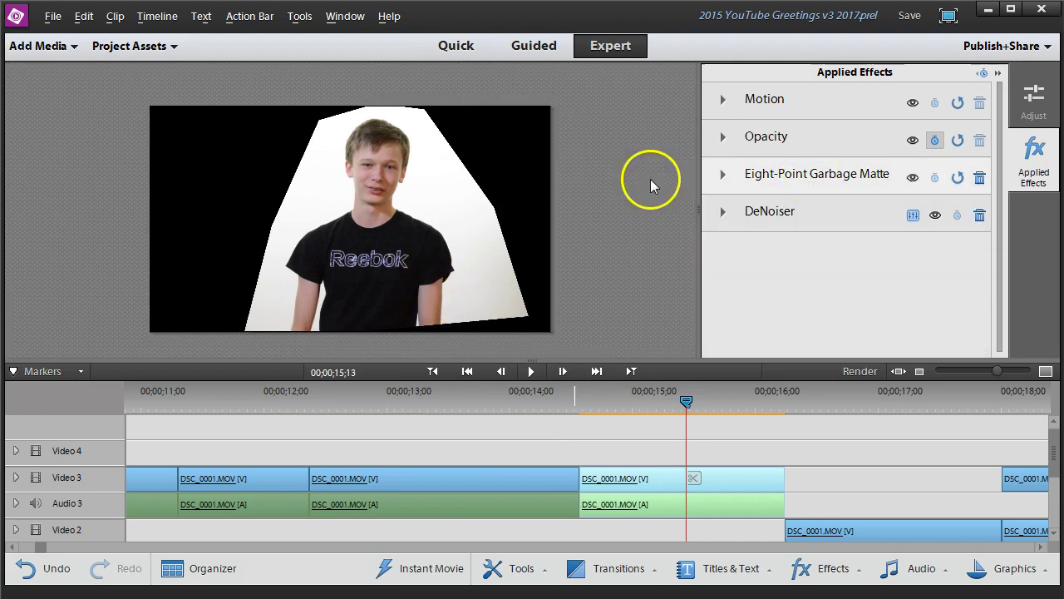
pyautogui.click(791, 184)
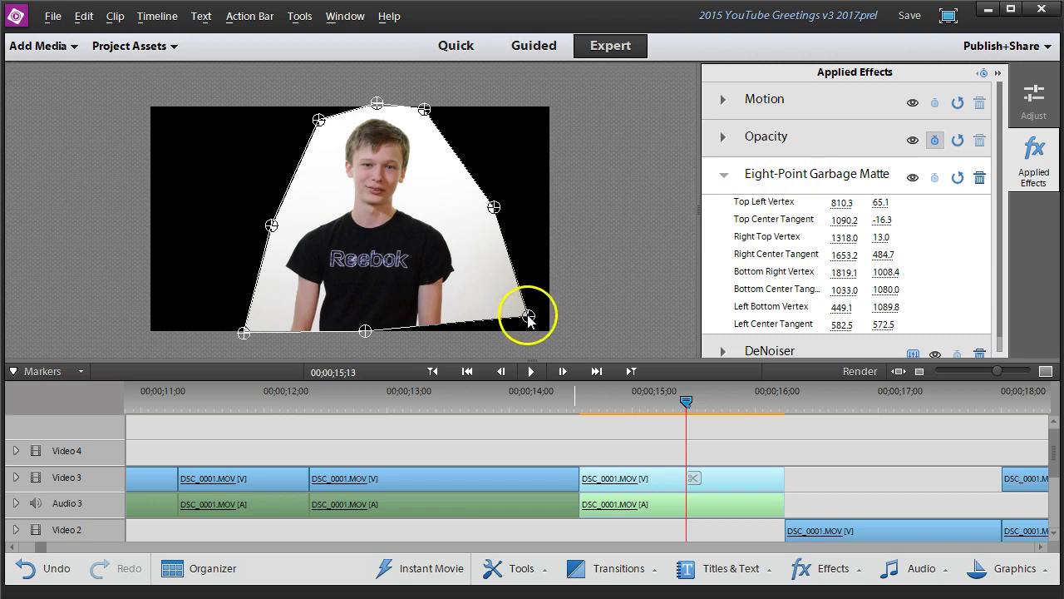
pyautogui.moveTo(529, 316); pyautogui.dragTo(482, 341)
pyautogui.moveTo(494, 207); pyautogui.dragTo(473, 194)
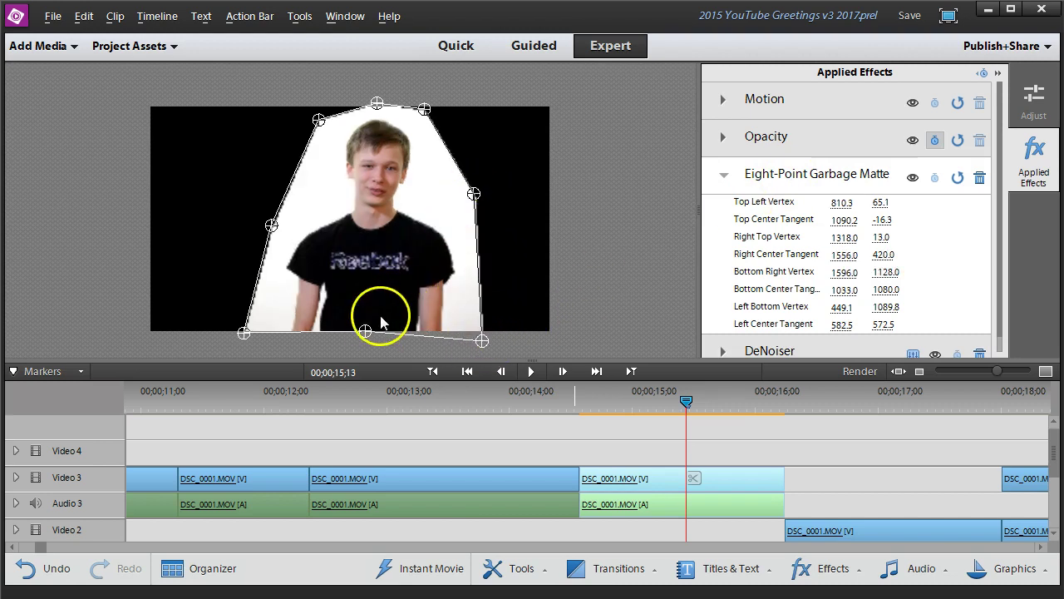
pyautogui.moveTo(365, 331); pyautogui.dragTo(362, 336)
pyautogui.moveTo(244, 334); pyautogui.dragTo(244, 336)
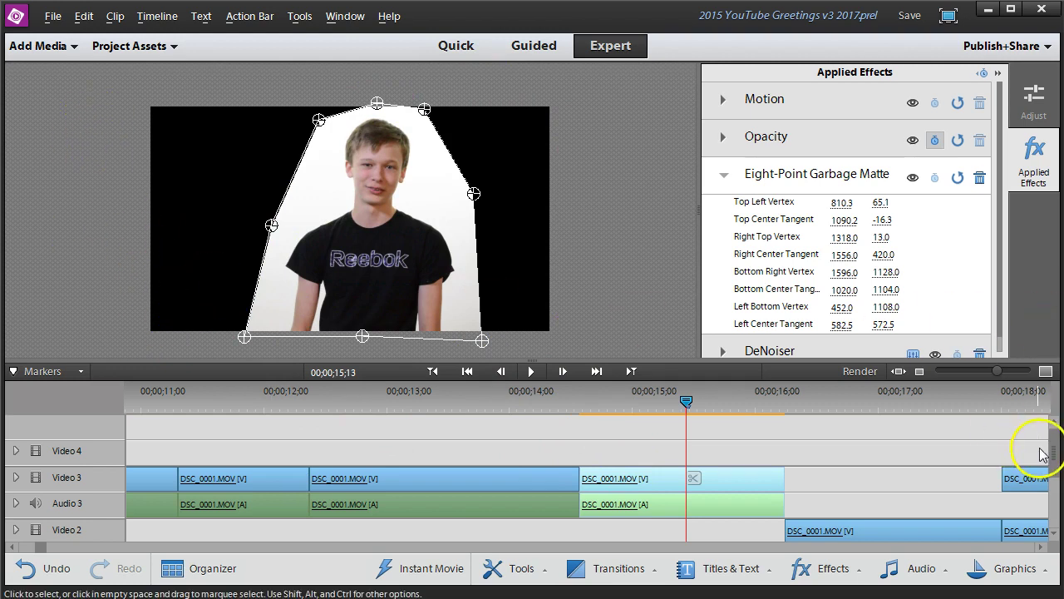
pyautogui.moveTo(1050, 449); pyautogui.dragTo(1049, 509)
# Deselect the clip to hide the matte handles and move the playhead to 00;00;14;23.
pyautogui.click(615, 455)
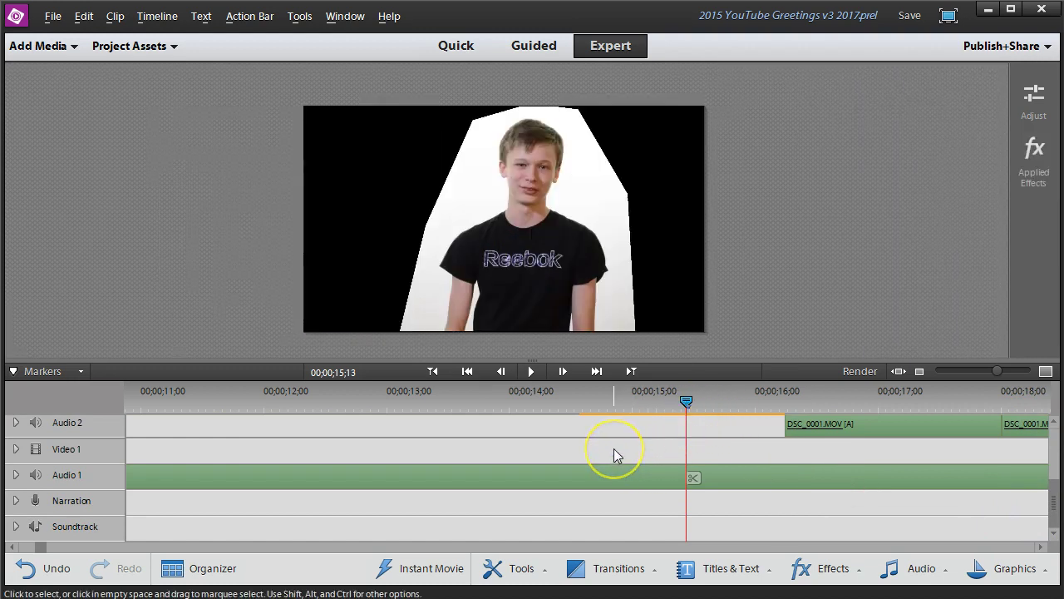
pyautogui.moveTo(1052, 505); pyautogui.dragTo(1050, 436)
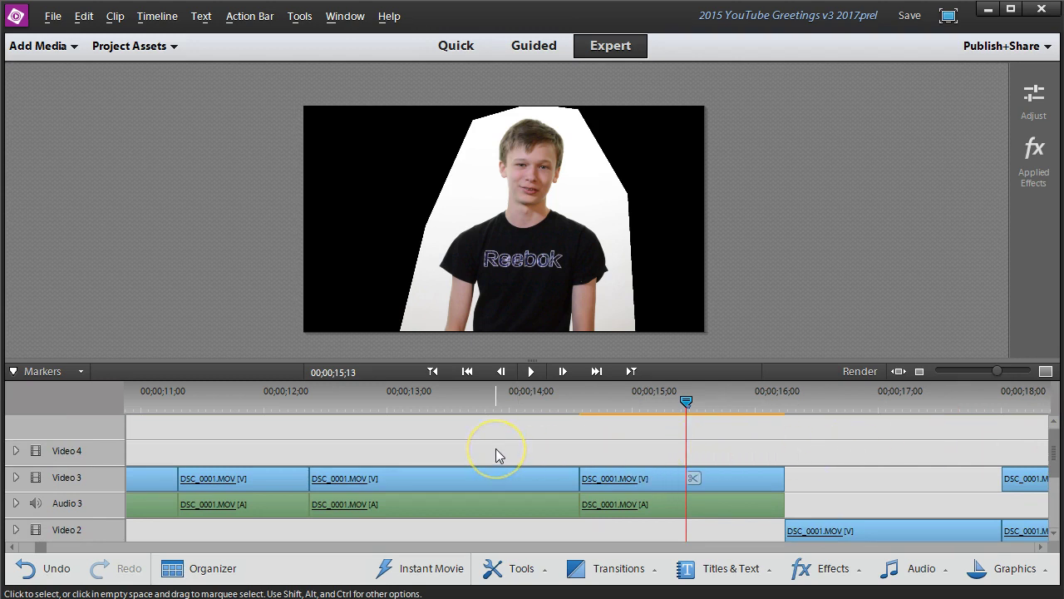
pyautogui.moveTo(687, 400); pyautogui.dragTo(606, 452)
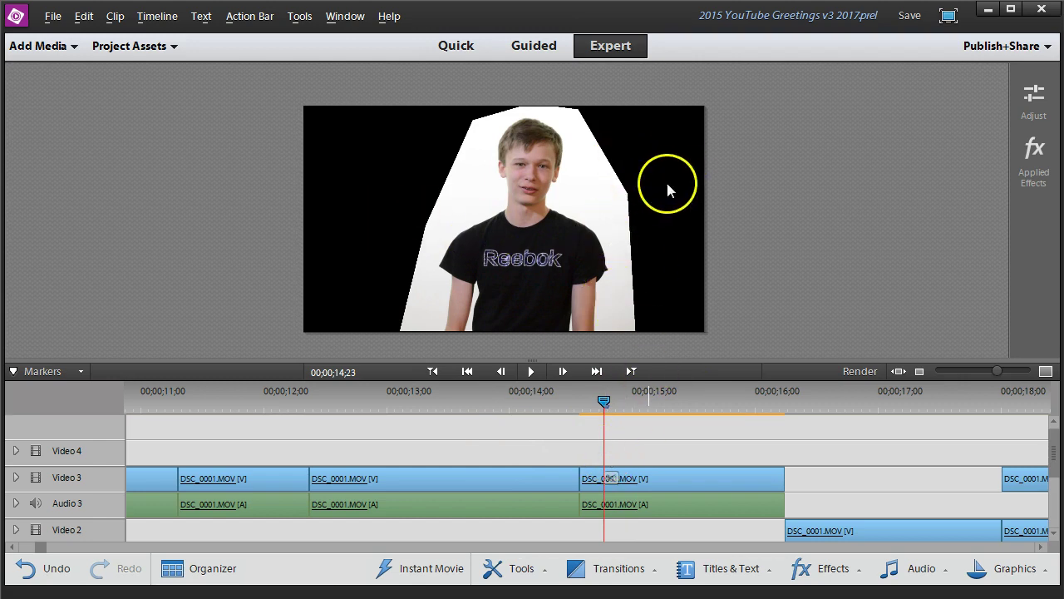
# Add a new FFFFFF white Color Matte through the Project Assets New Item menu.
pyautogui.click(158, 50)
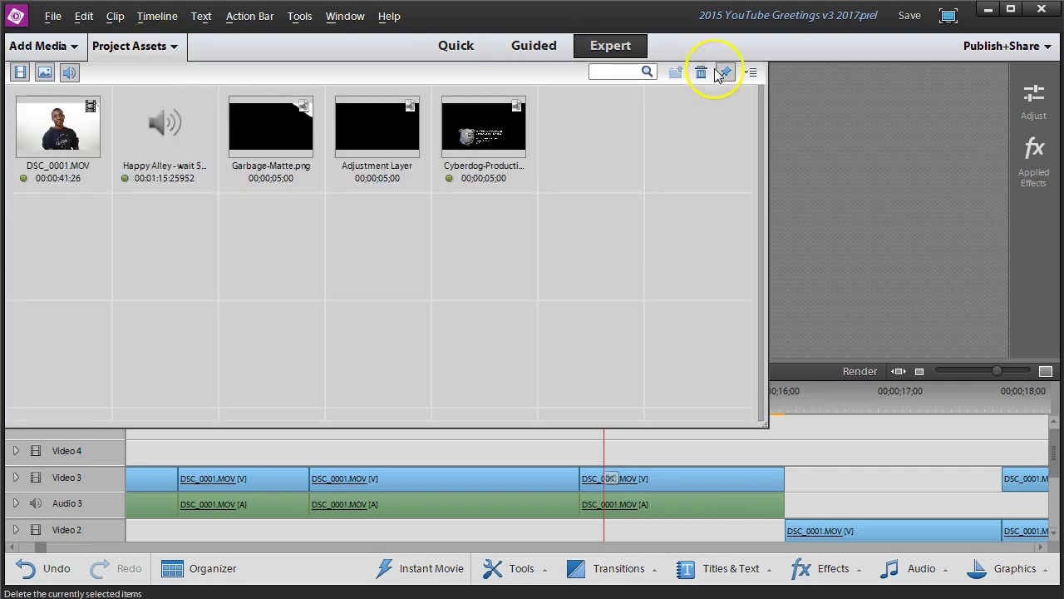
pyautogui.click(750, 74)
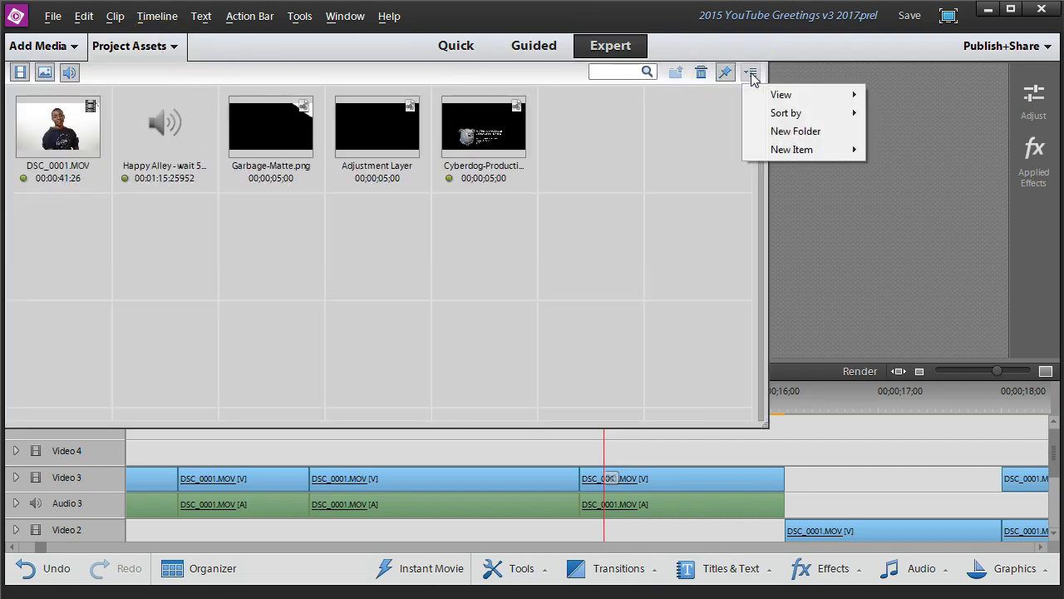
pyautogui.moveTo(848, 149)
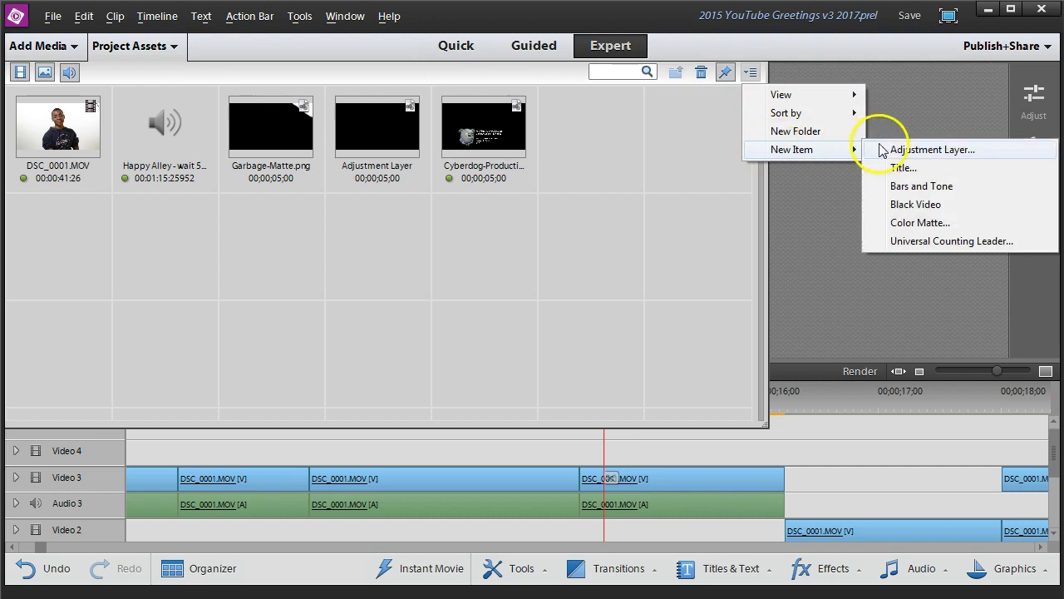
pyautogui.click(921, 232)
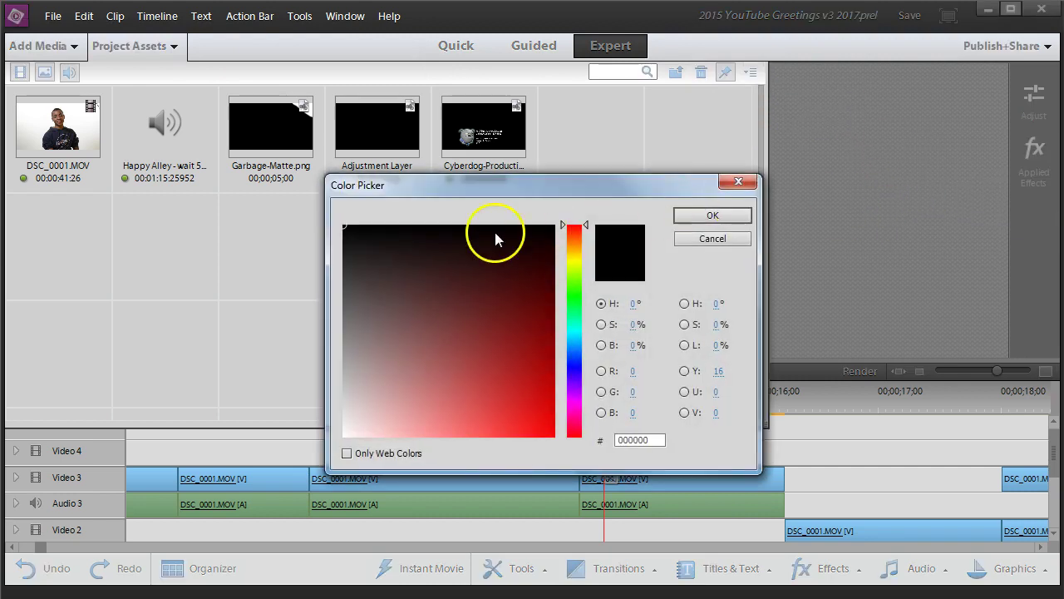
pyautogui.moveTo(364, 256); pyautogui.dragTo(342, 447)
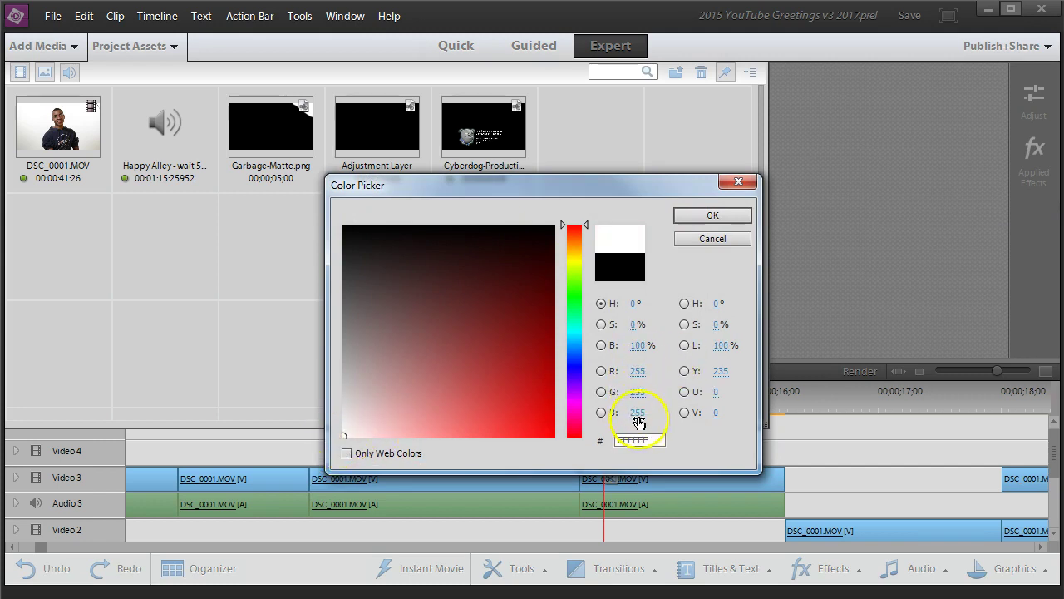
pyautogui.click(713, 217)
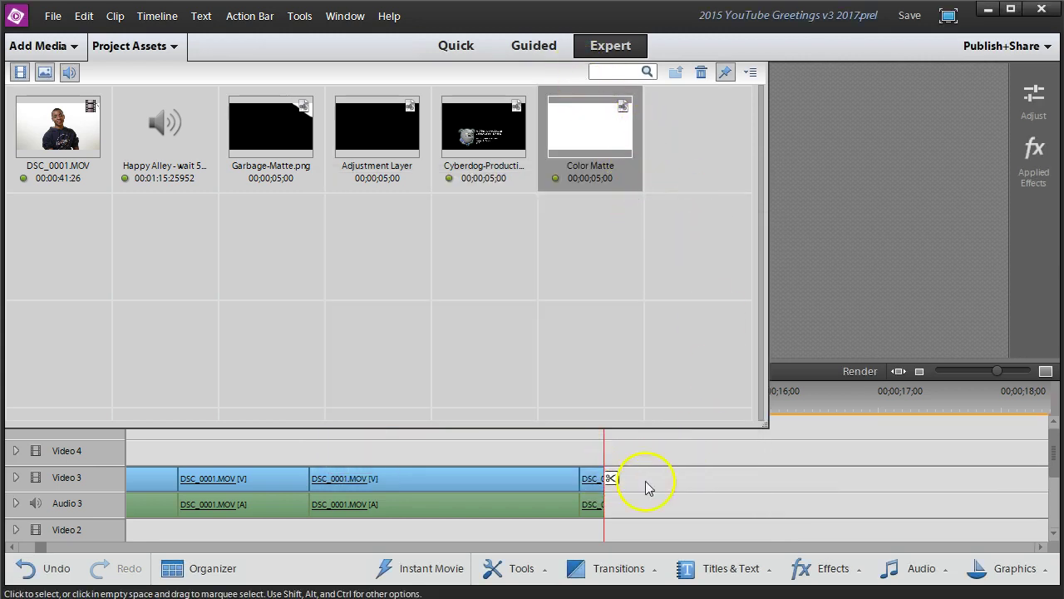
# Undo the last timeline edit with Ctrl+Z so the matted subject previews over black again.
pyautogui.moveTo(1052, 464); pyautogui.dragTo(1056, 516)
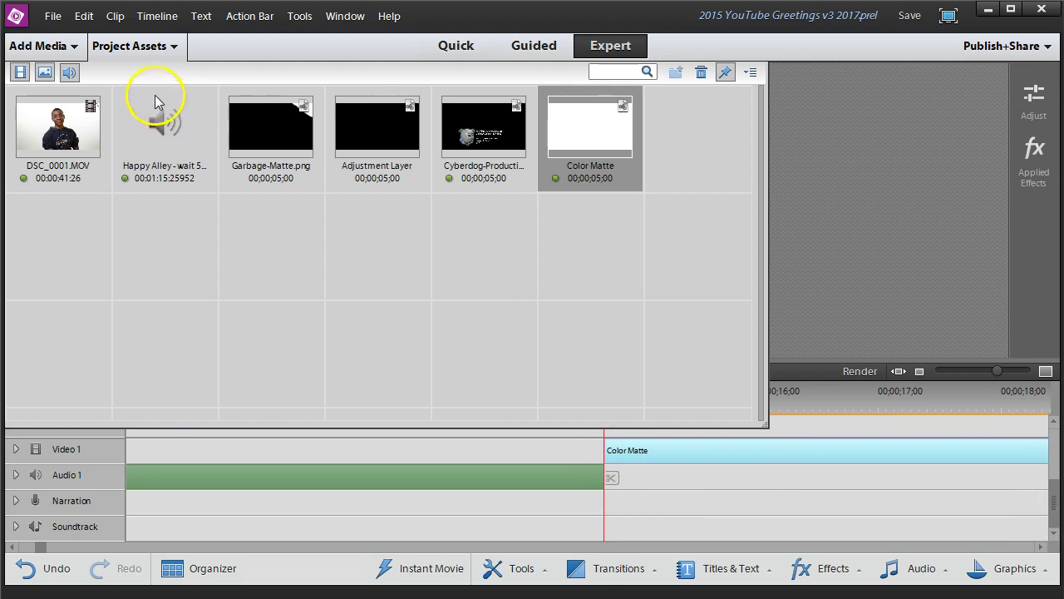
pyautogui.click(129, 45)
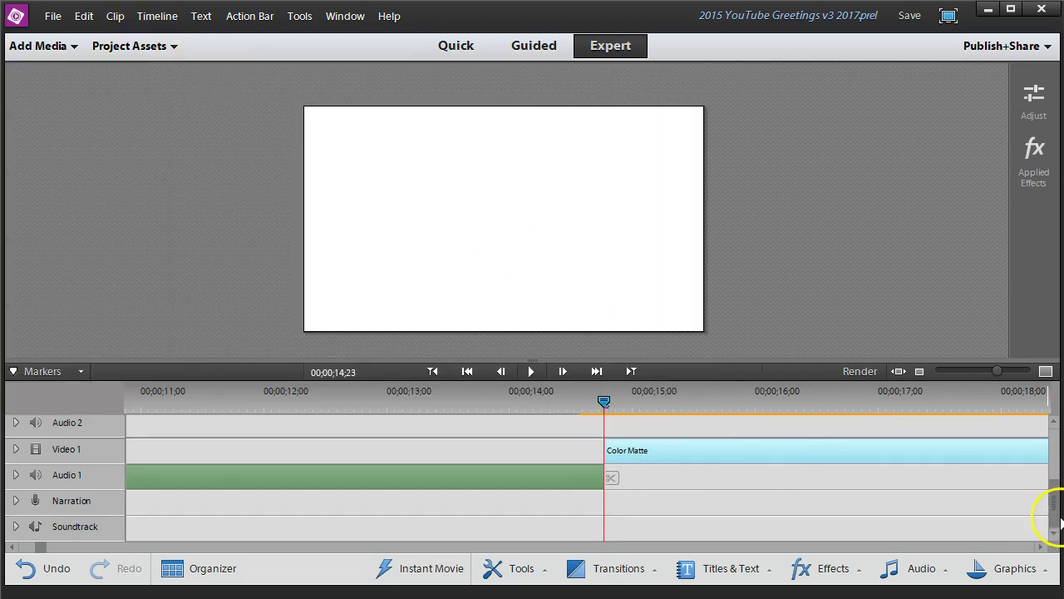
pyautogui.moveTo(1056, 516); pyautogui.dragTo(1055, 474)
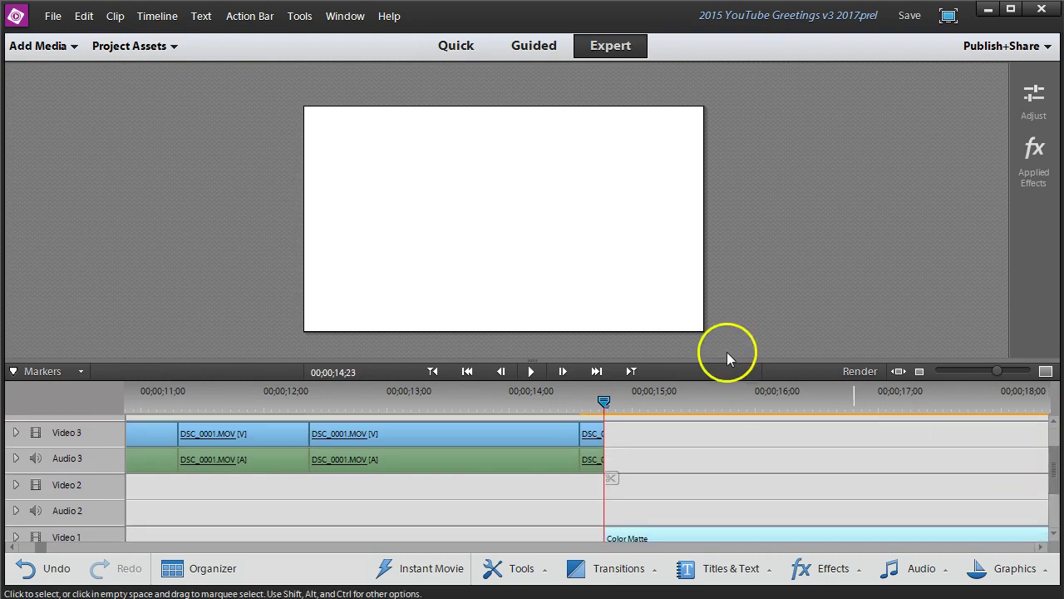
pyautogui.hotkey('ctrl', 'z')
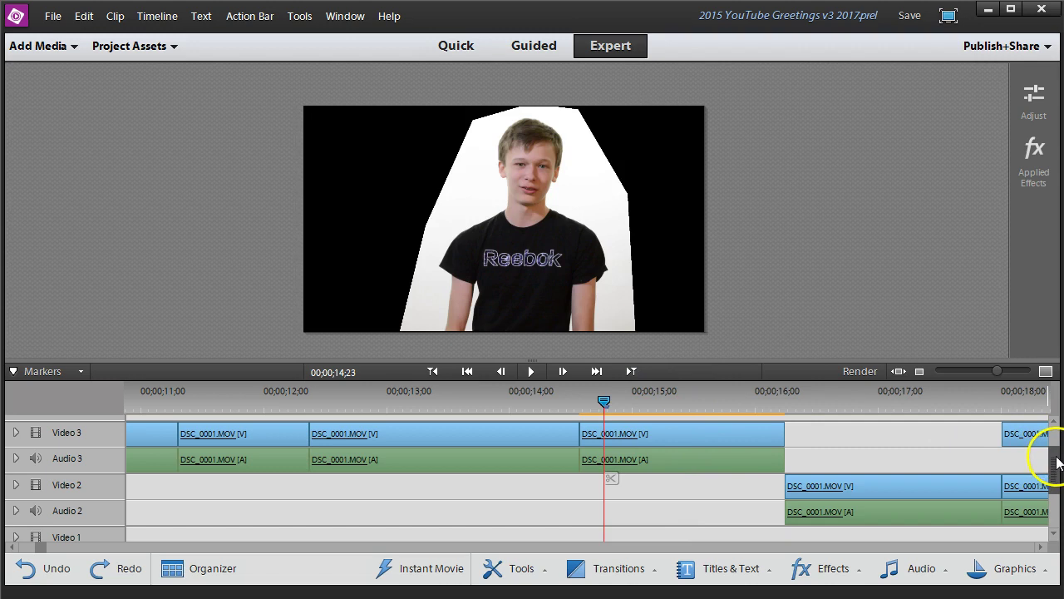
pyautogui.moveTo(1056, 463); pyautogui.dragTo(1052, 503)
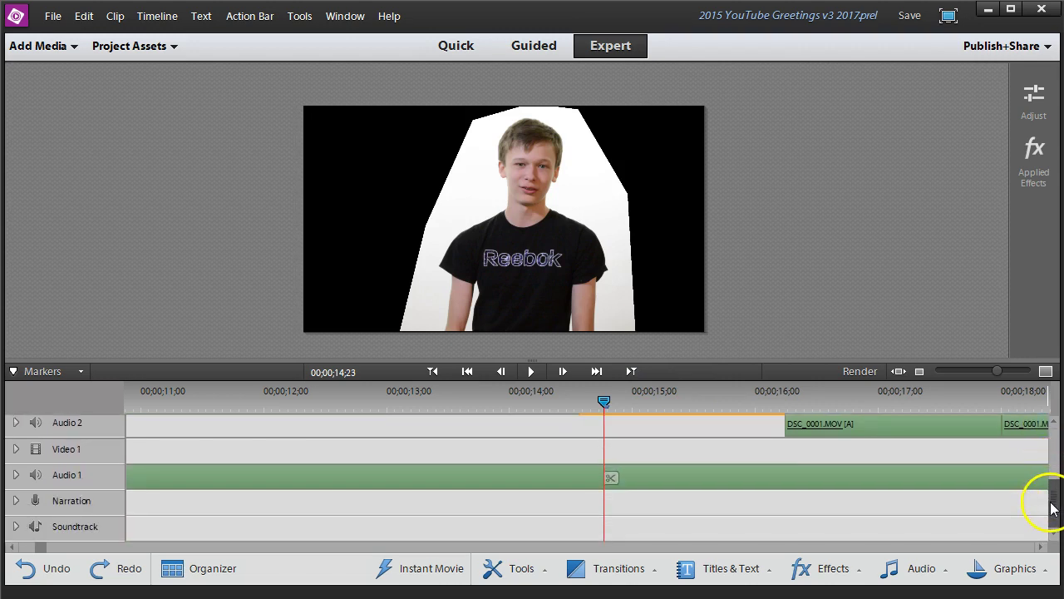
# Drag the white Color Matte onto Video 1 and preview the subject over white at 00;00;15;03.
pyautogui.click(133, 47)
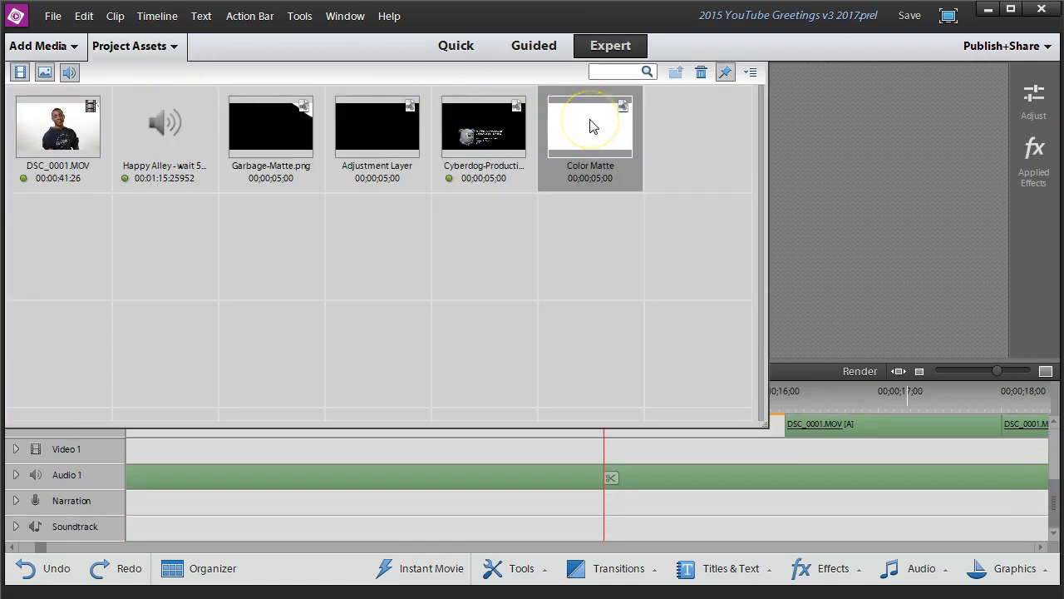
pyautogui.moveTo(587, 152)
pyautogui.mouseDown()
pyautogui.moveTo(596, 408)
pyautogui.moveTo(586, 452)
pyautogui.moveTo(523, 456)
pyautogui.moveTo(207, 418)
pyautogui.moveTo(285, 466)
pyautogui.moveTo(283, 457)
pyautogui.mouseUp()
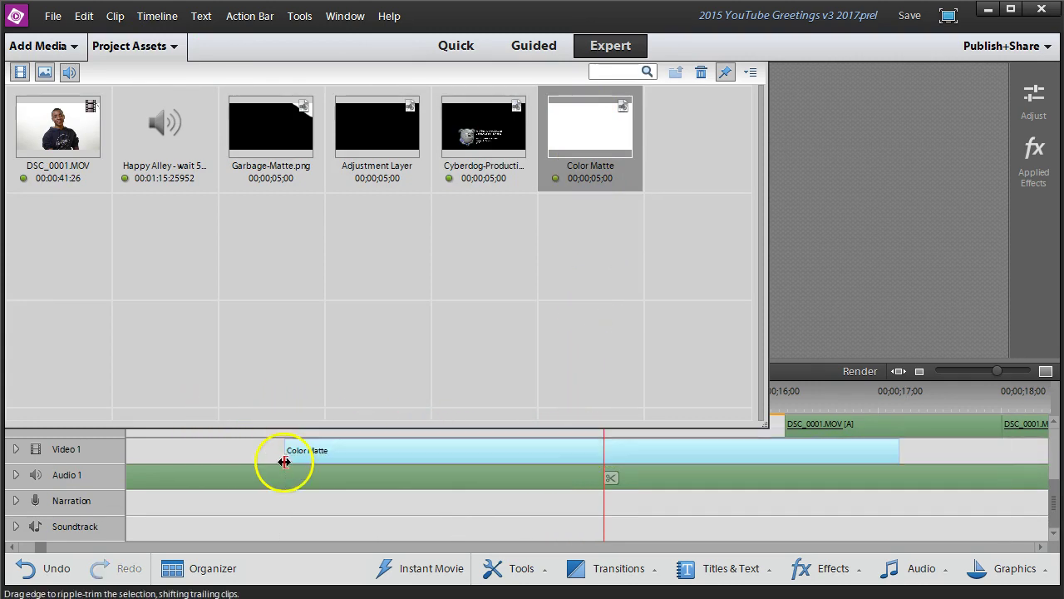
pyautogui.click(148, 50)
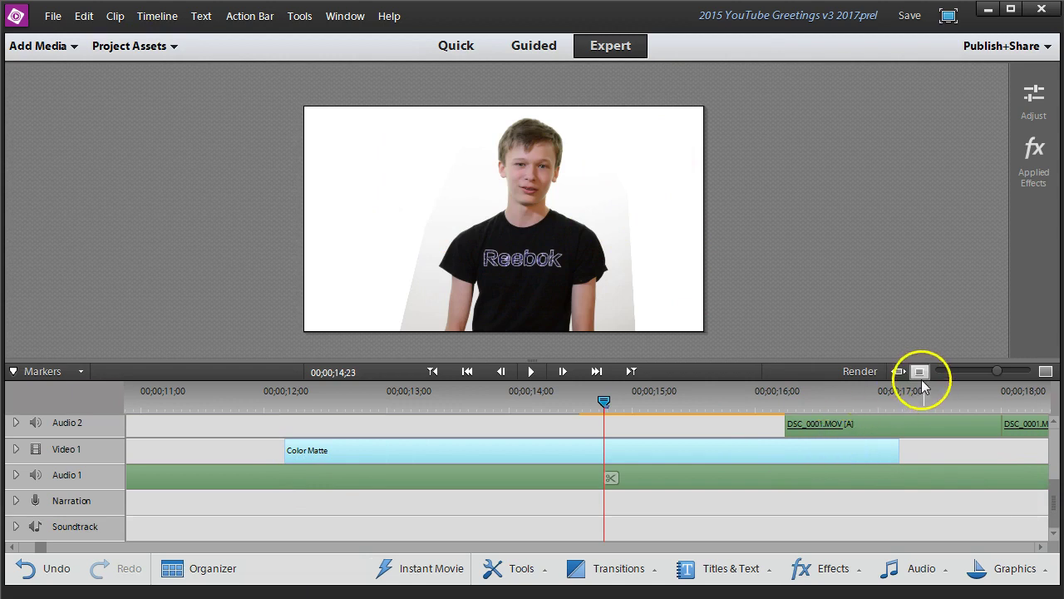
pyautogui.moveTo(1049, 503); pyautogui.dragTo(1052, 457)
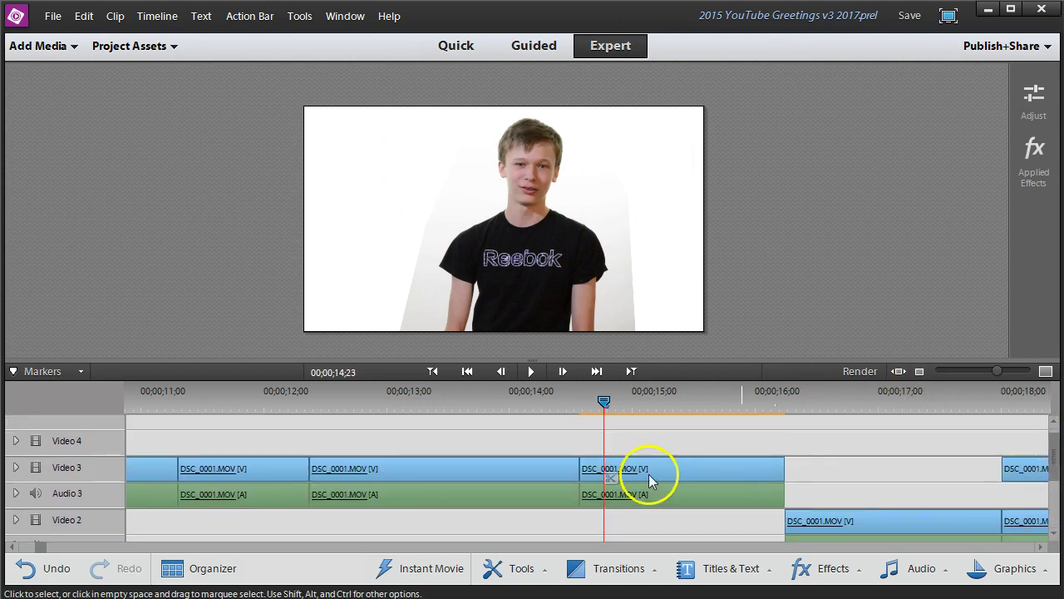
pyautogui.click(654, 468)
pyautogui.moveTo(603, 402); pyautogui.dragTo(646, 408)
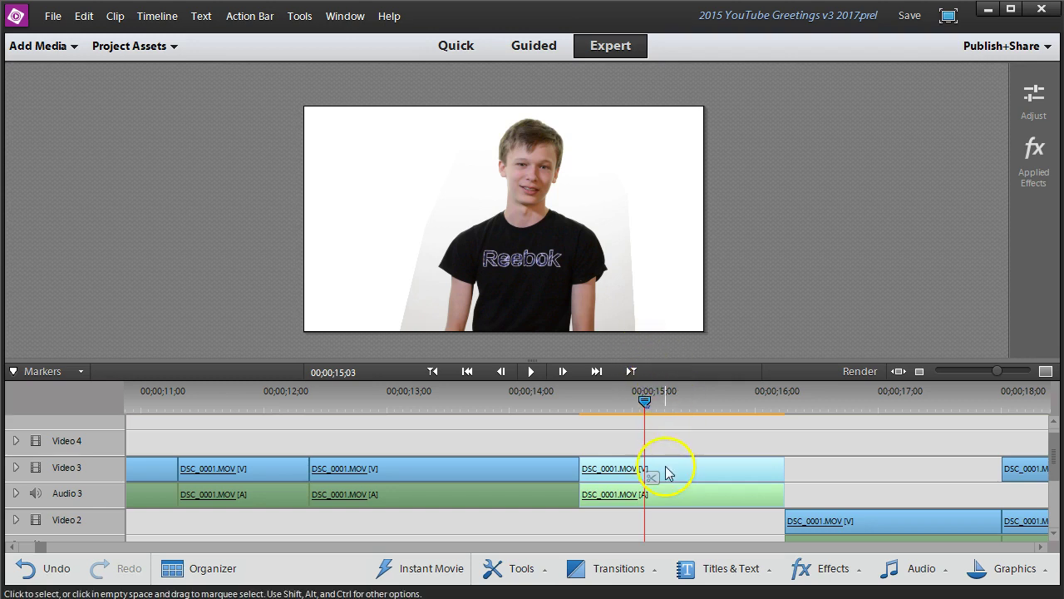
# Drag Image Control from the Advanced Adjustments category onto the DSC_0001.MOV clip on Video 3.
pyautogui.click(831, 568)
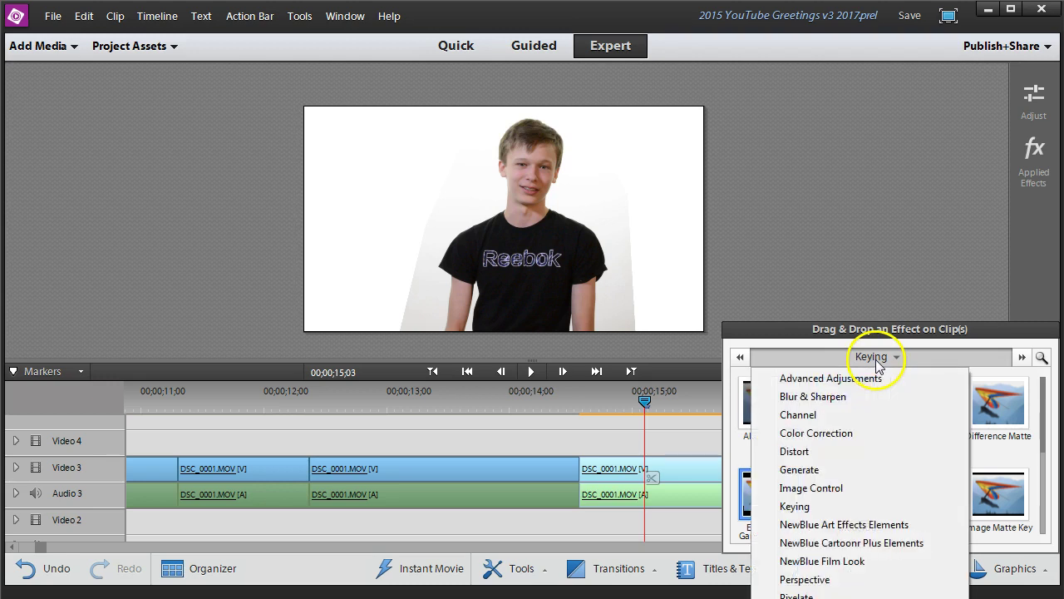
pyautogui.click(860, 382)
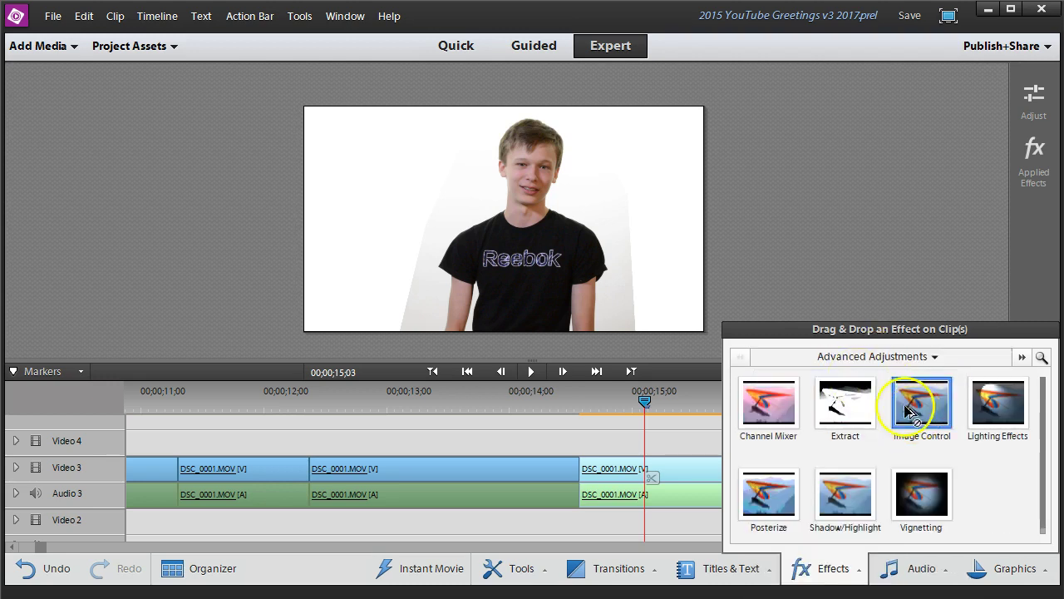
pyautogui.moveTo(917, 416); pyautogui.dragTo(680, 470)
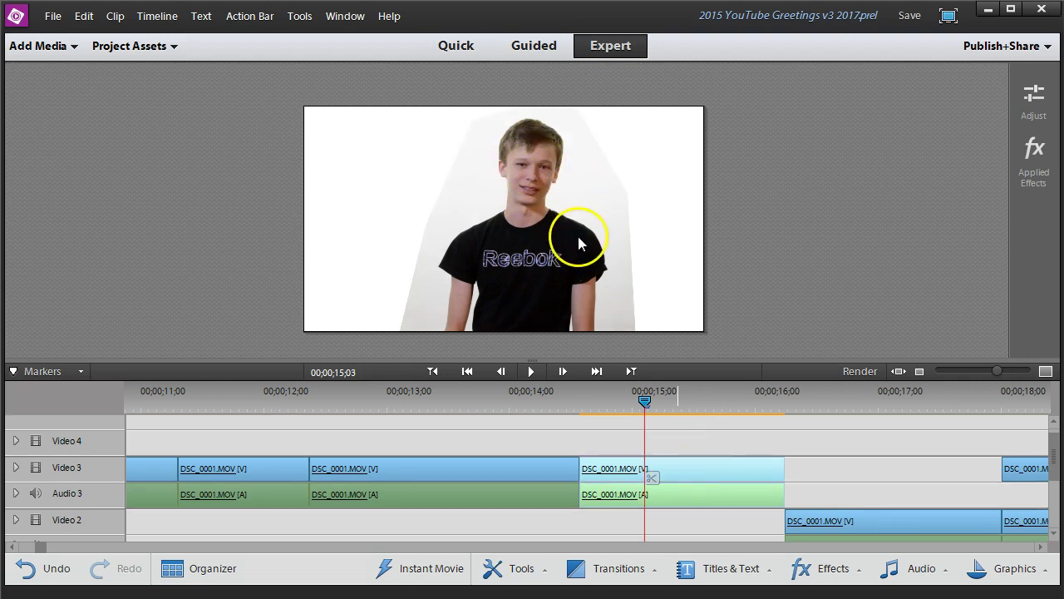
# In Applied Effects, set the clip's Image Control Brightness to 6.9 and Contrast to 110.2.
pyautogui.click(1034, 162)
pyautogui.click(785, 212)
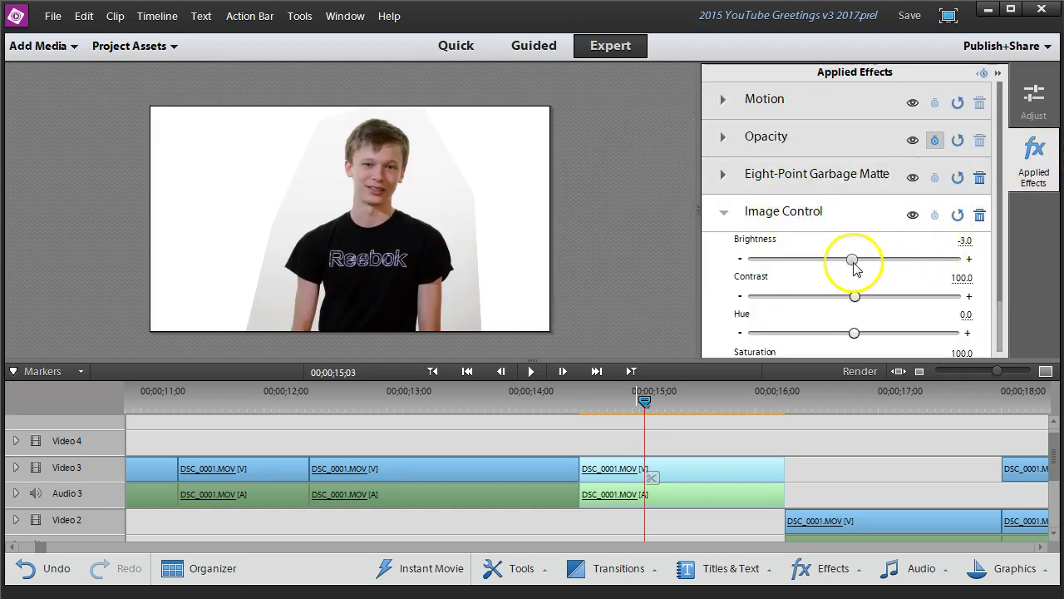
pyautogui.moveTo(855, 265); pyautogui.dragTo(858, 264)
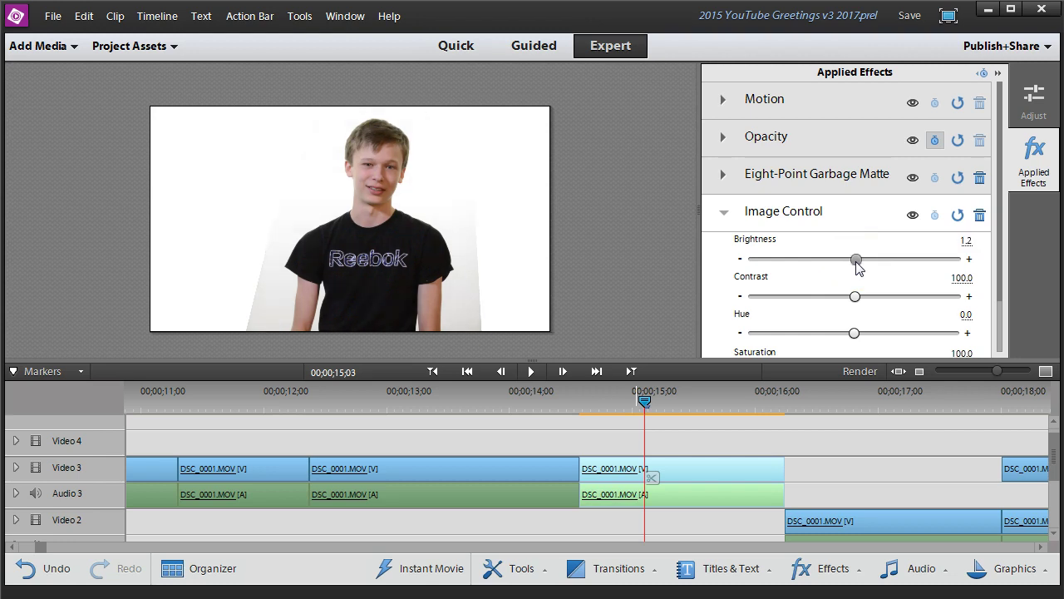
pyautogui.click(855, 297)
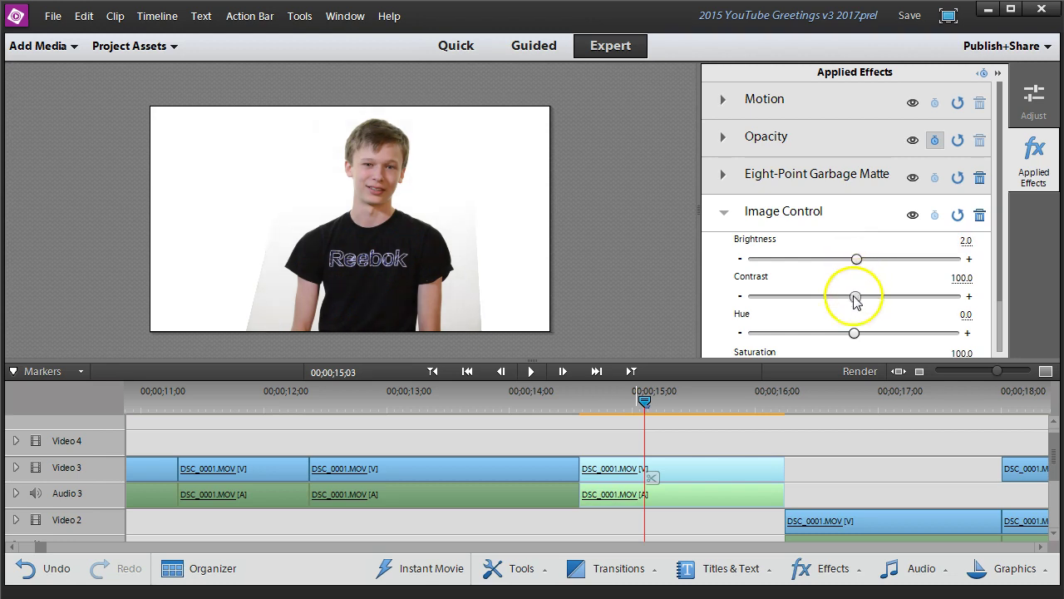
pyautogui.moveTo(857, 301); pyautogui.dragTo(861, 301)
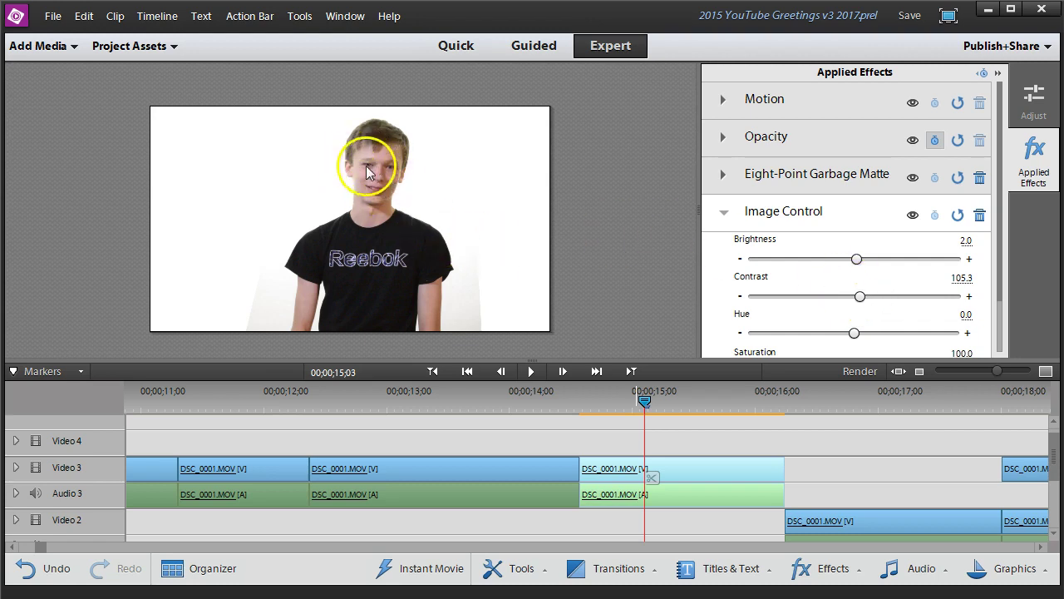
pyautogui.moveTo(856, 259); pyautogui.dragTo(863, 262)
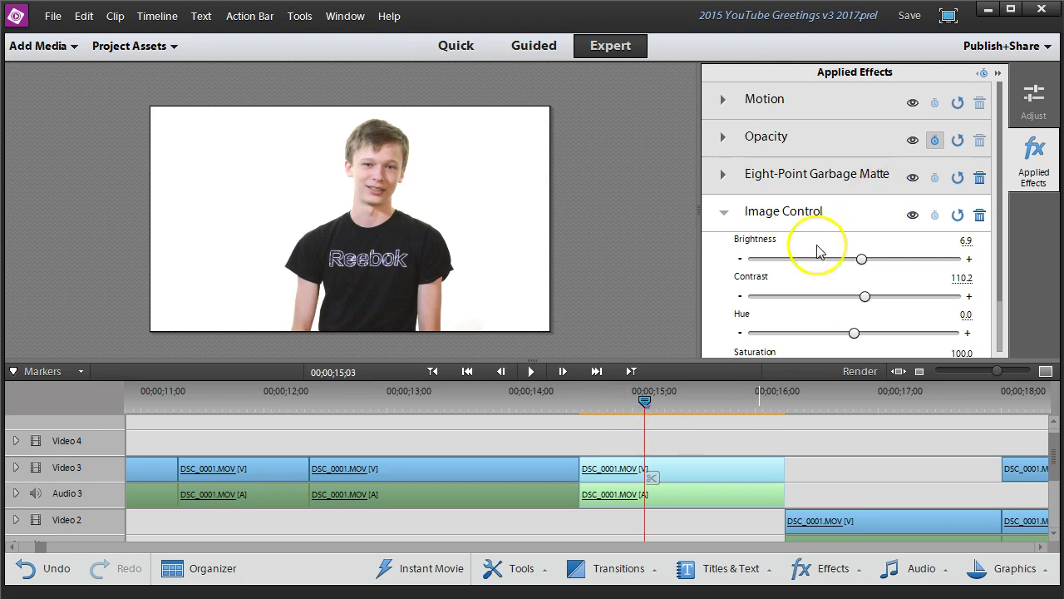
pyautogui.click(772, 441)
# Remove the Image Control and Eight-Point Garbage Matte effects from the DSC_0001.MOV clip on Video 3.
pyautogui.click(713, 484)
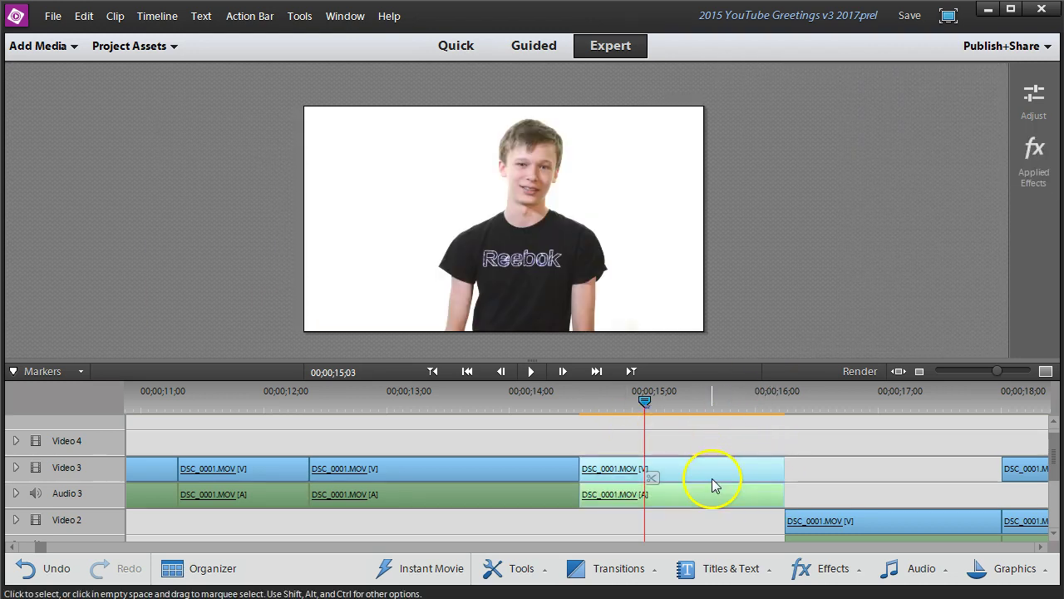
pyautogui.click(1039, 177)
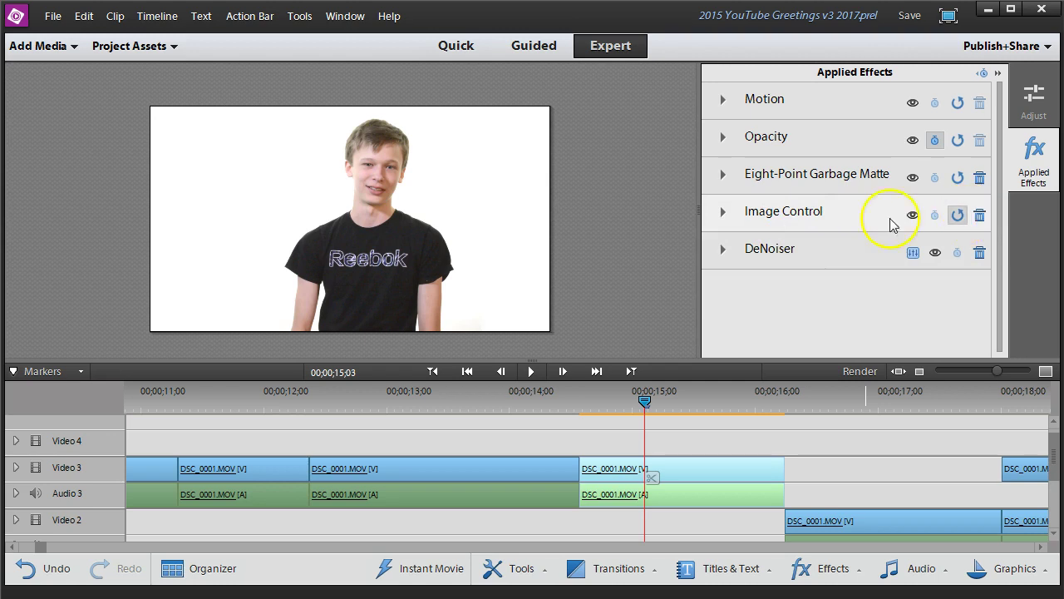
pyautogui.click(979, 218)
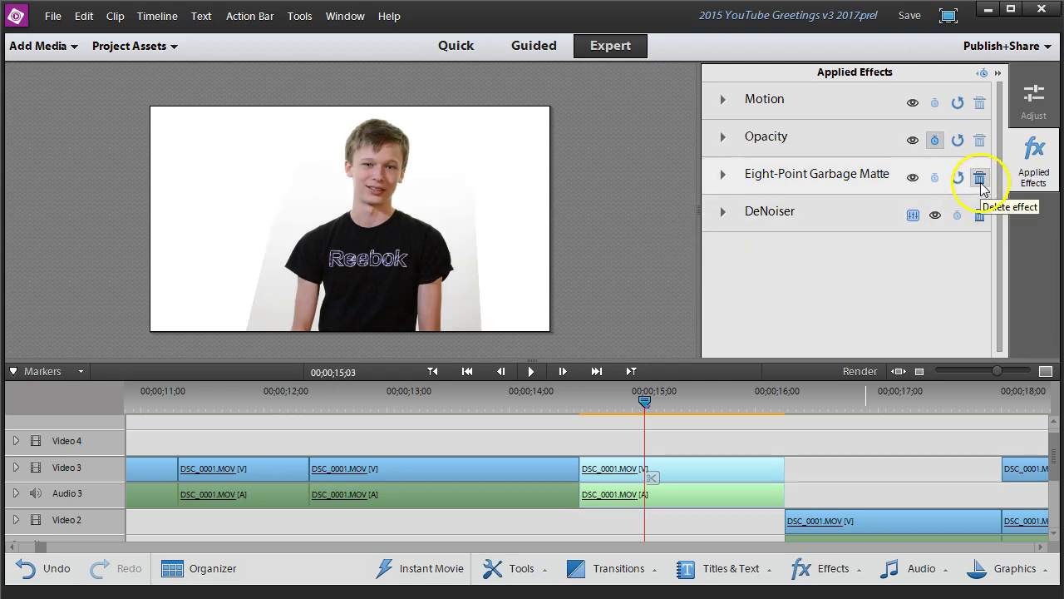
pyautogui.click(979, 178)
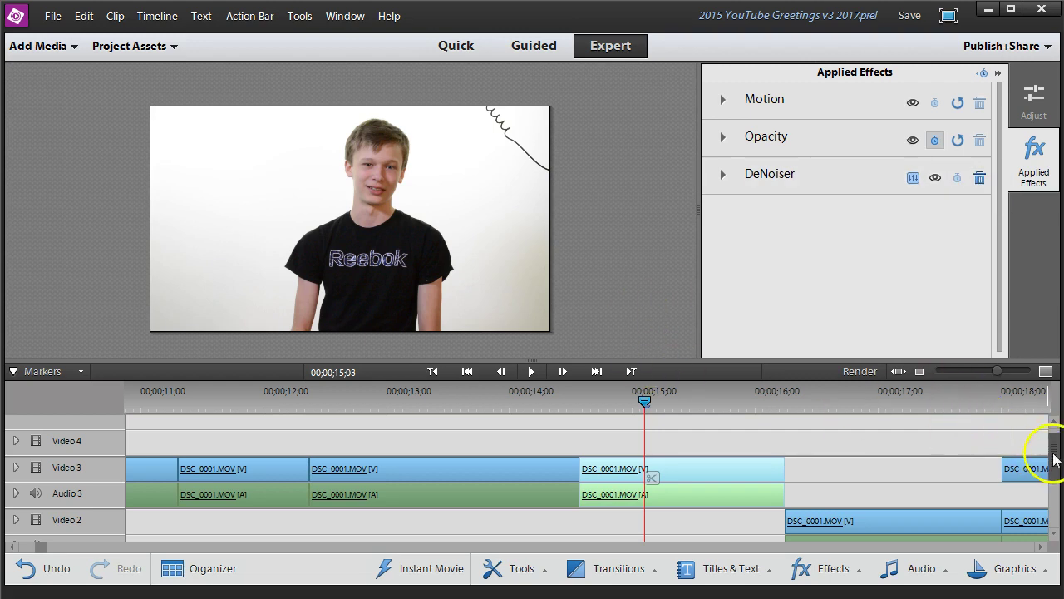
# Delete the Color Matte clip from Video 1 and scroll the timeline up to show Video 4.
pyautogui.moveTo(1053, 455); pyautogui.dragTo(1052, 526)
pyautogui.click(616, 452)
pyautogui.rightClick(613, 450)
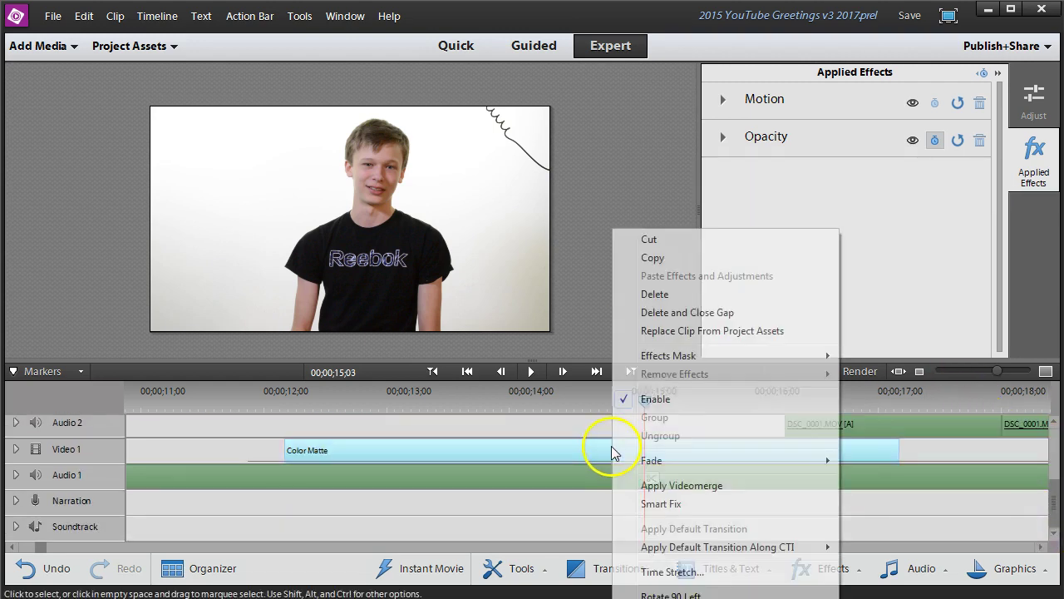
pyautogui.click(655, 293)
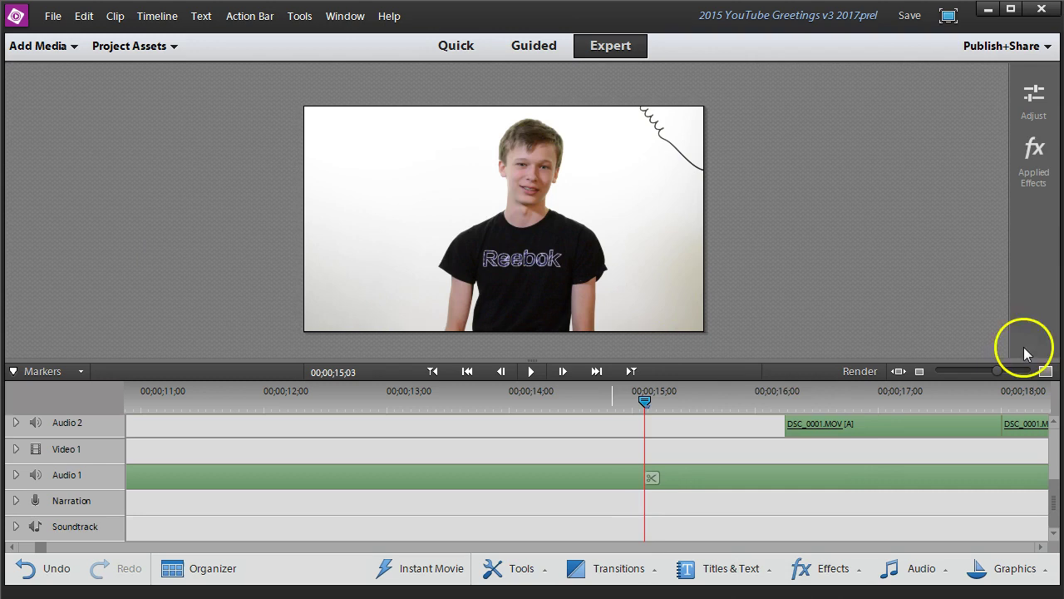
pyautogui.scroll(3, 1048, 471)
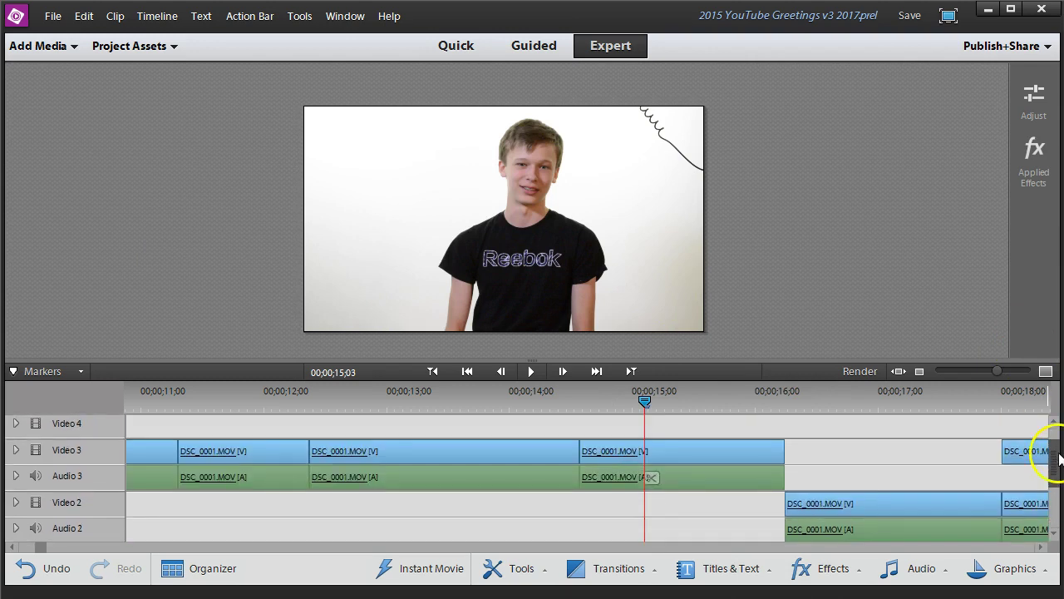
pyautogui.moveTo(1056, 455); pyautogui.dragTo(1056, 441)
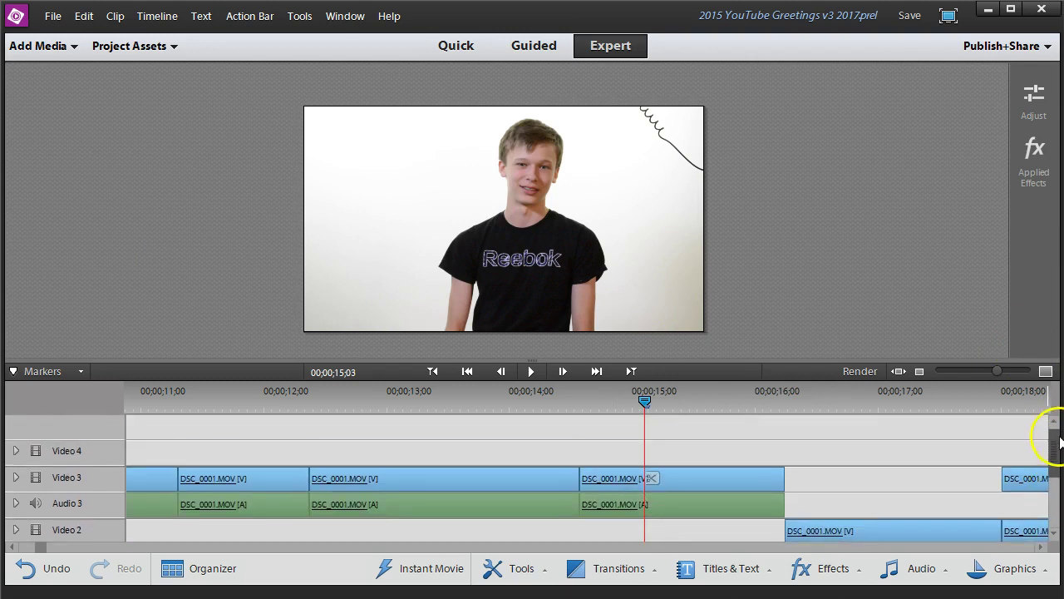
# Set the monitor's magnification to Fit and bring up the Publish+Share destinations.
pyautogui.click(614, 196)
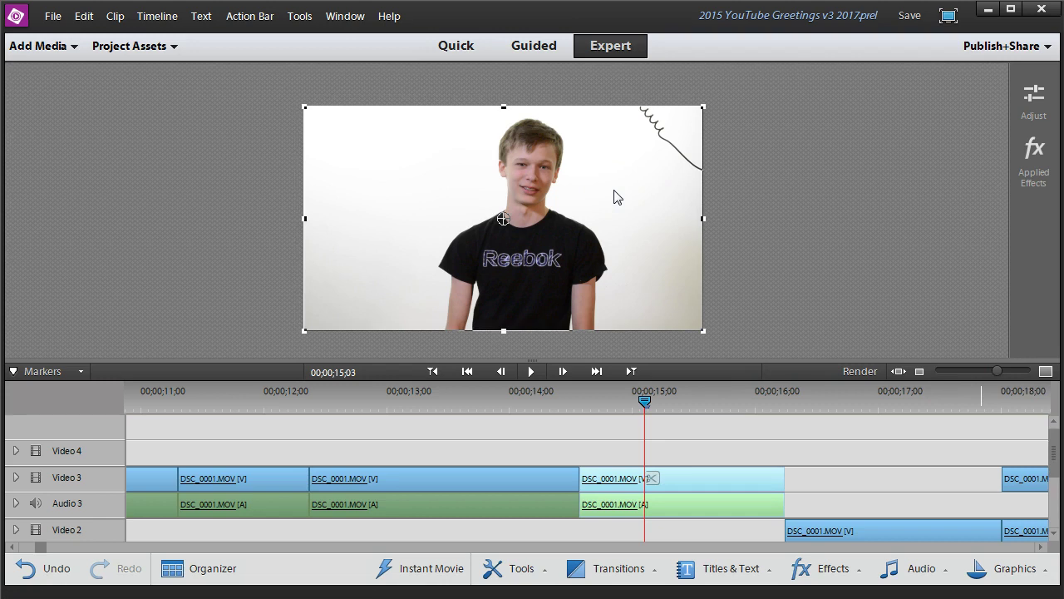
pyautogui.click(859, 277)
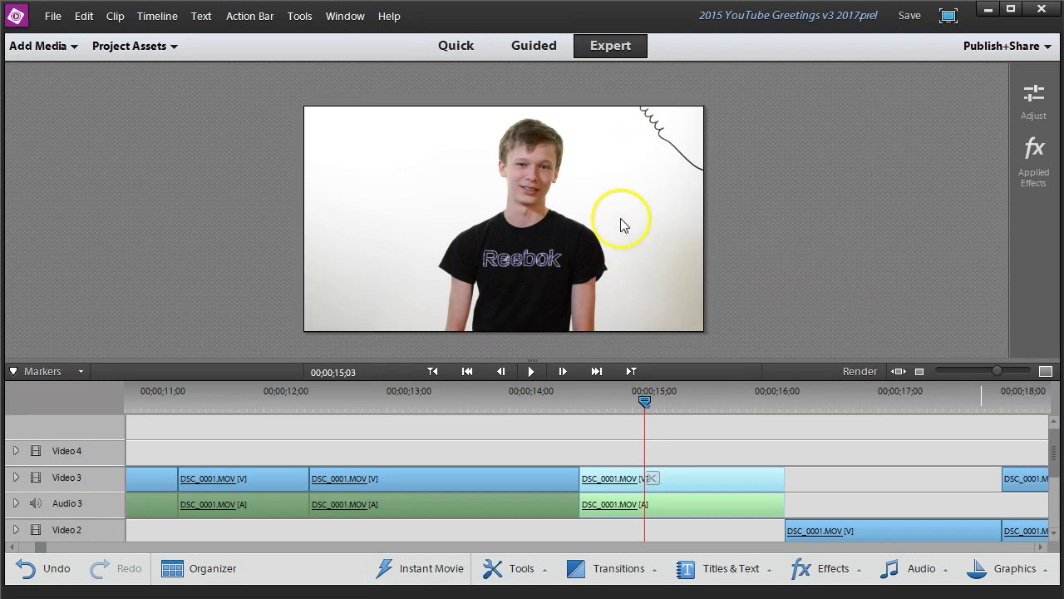
pyautogui.rightClick(624, 223)
pyautogui.moveTo(686, 336)
pyautogui.click(810, 337)
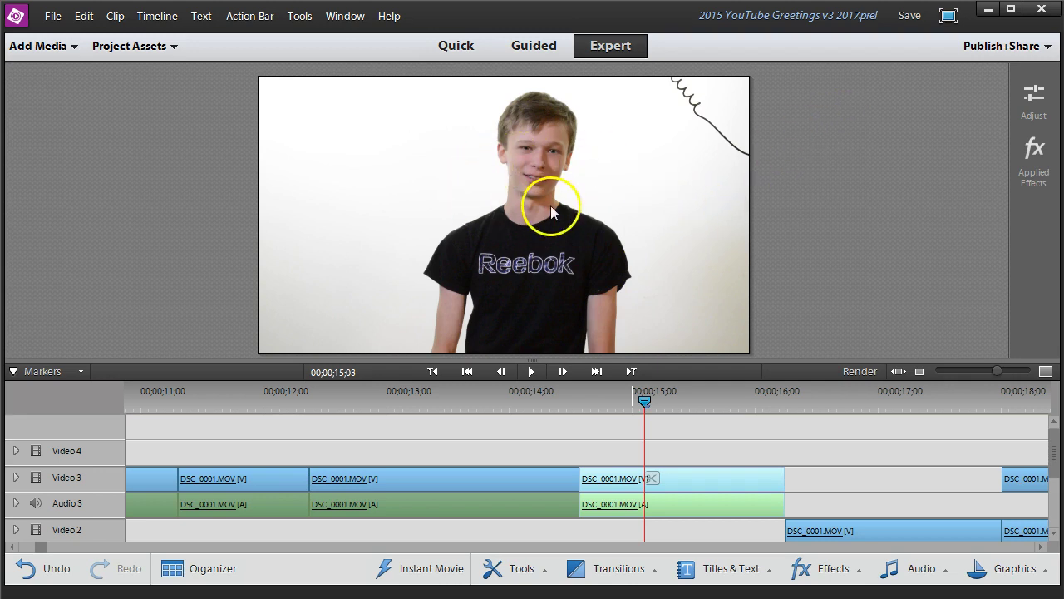
pyautogui.click(1053, 49)
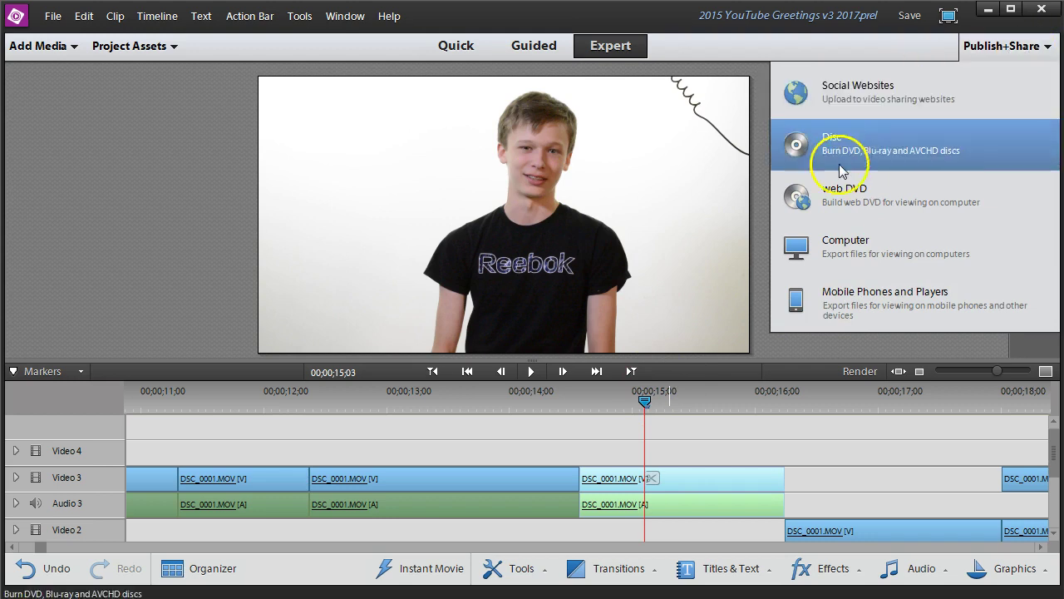
# Export the current frame via Computer > Image as a JPEG - HD 1920X1080 still named White Matte.
pyautogui.click(829, 242)
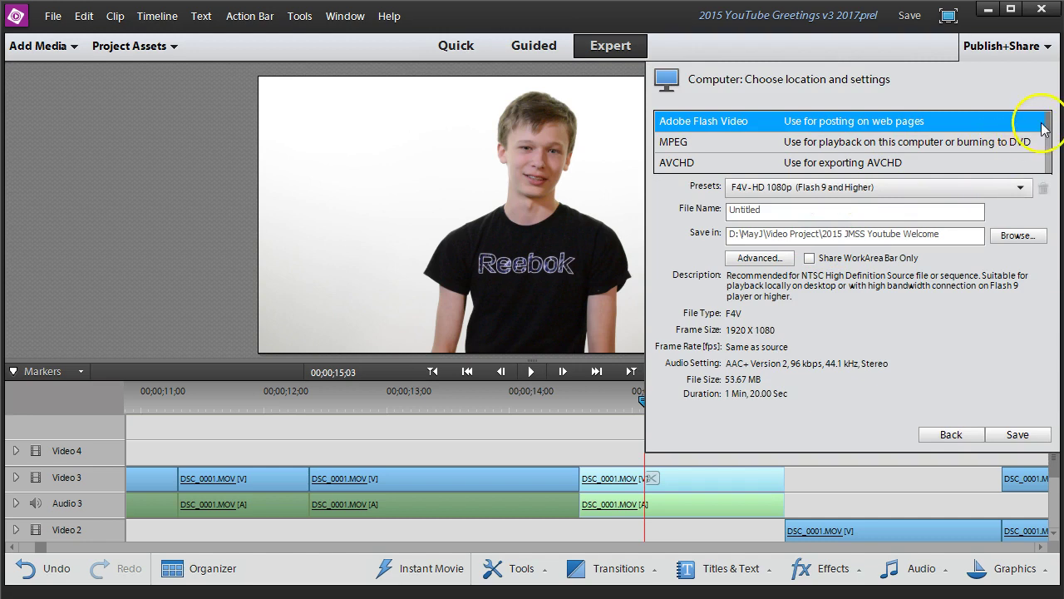
pyautogui.moveTo(1049, 125); pyautogui.dragTo(1048, 166)
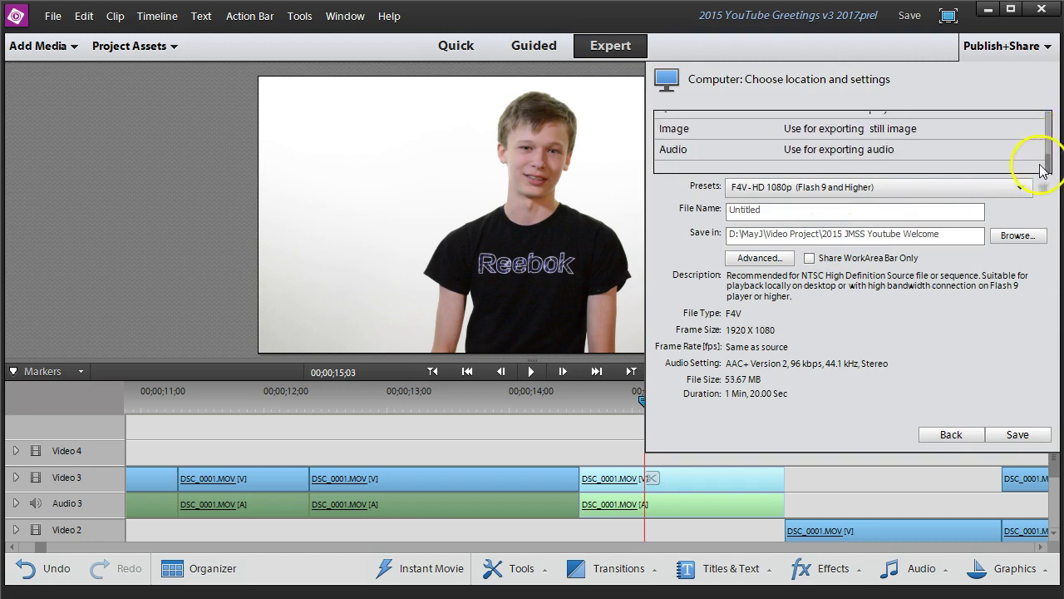
pyautogui.click(708, 135)
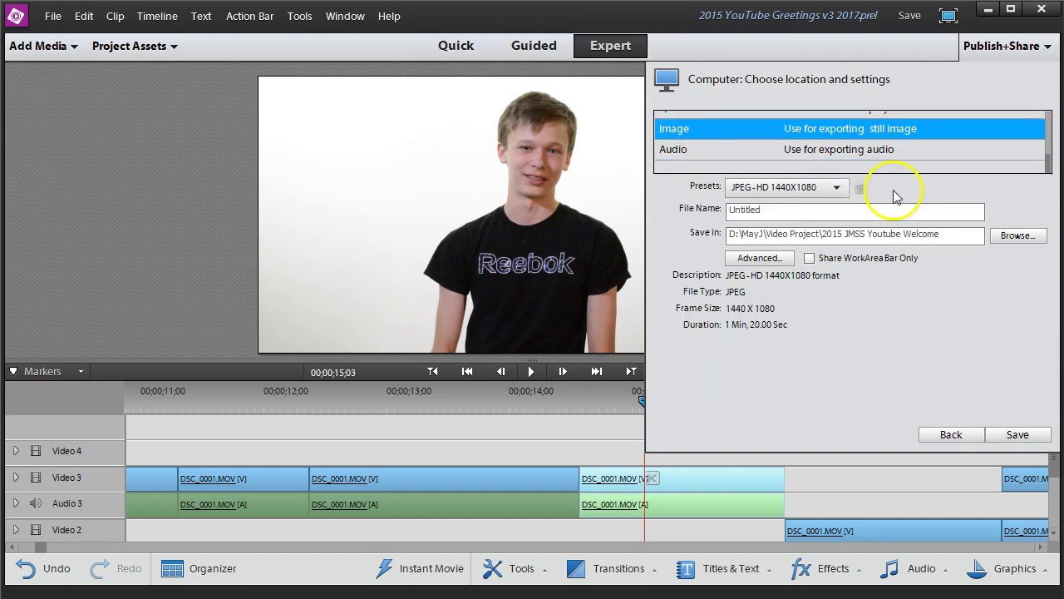
pyautogui.click(835, 188)
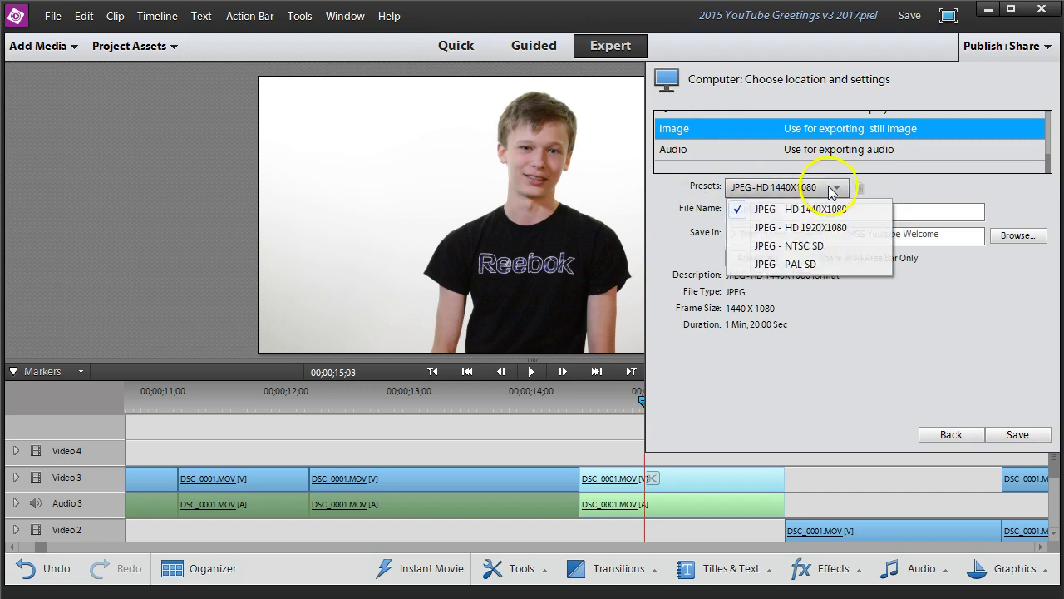
pyautogui.click(816, 229)
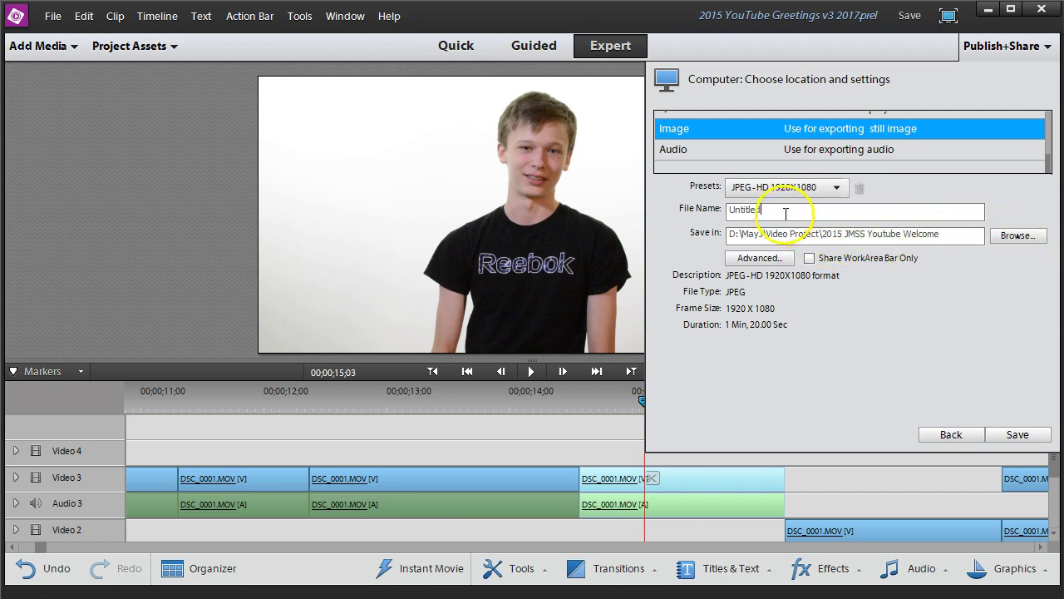
pyautogui.doubleClick(748, 210)
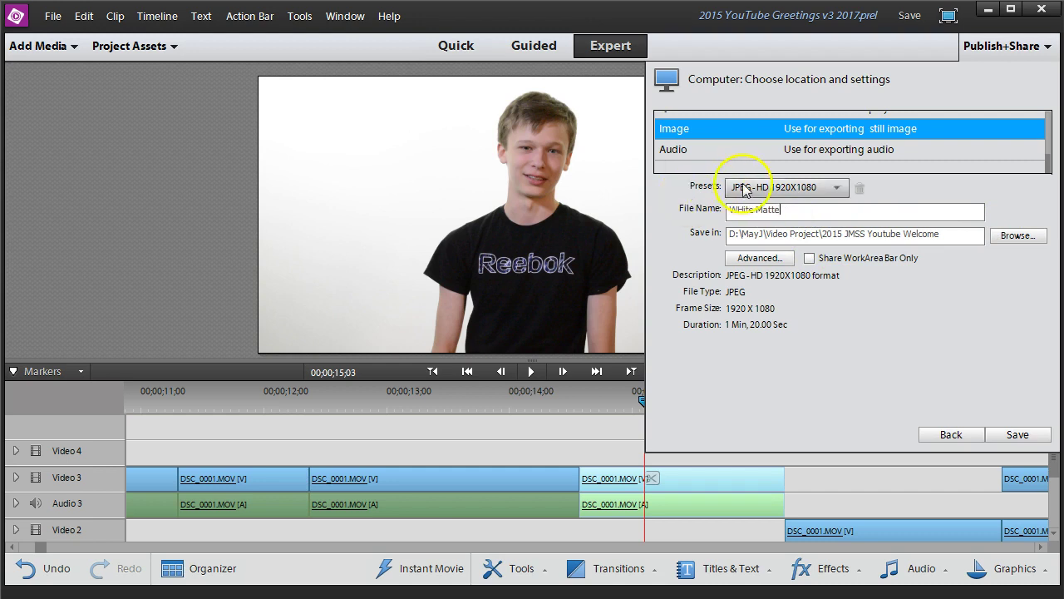
pyautogui.click(733, 210)
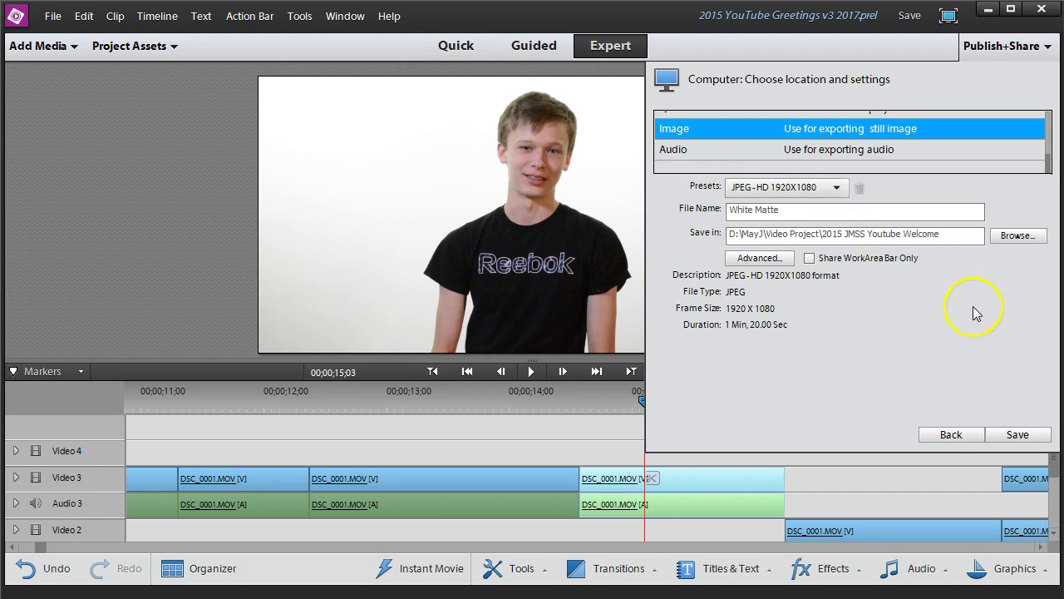
pyautogui.click(1023, 432)
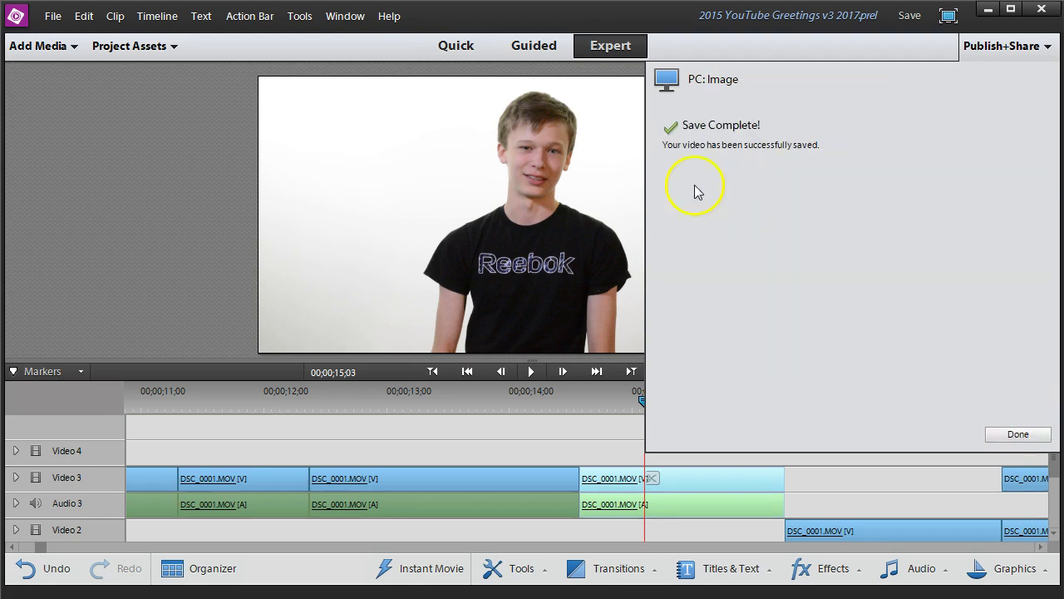
pyautogui.click(1029, 434)
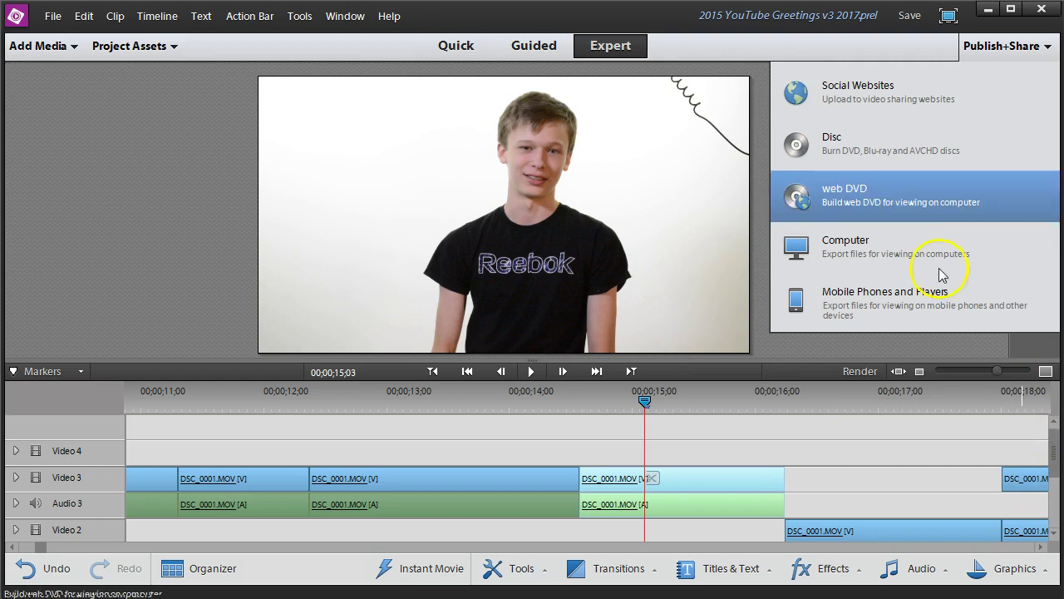
# Switch to Photoshop Elements and open White Matte.jpg with File > Open.
pyautogui.hotkey('alt', 'Tab')
pyautogui.hotkey('alt', 'Tab')
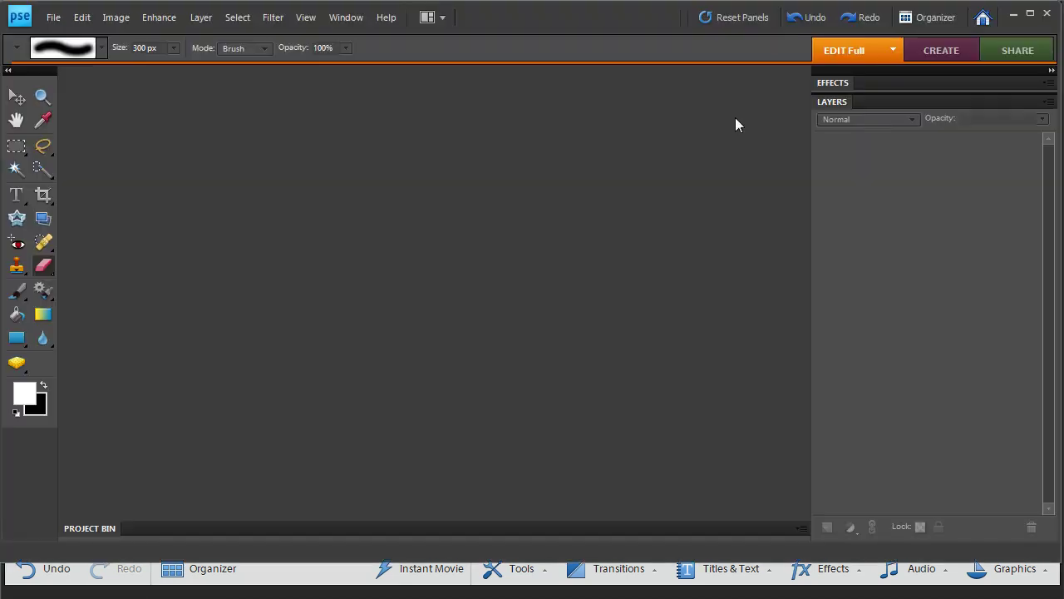
pyautogui.click(52, 21)
pyautogui.click(70, 51)
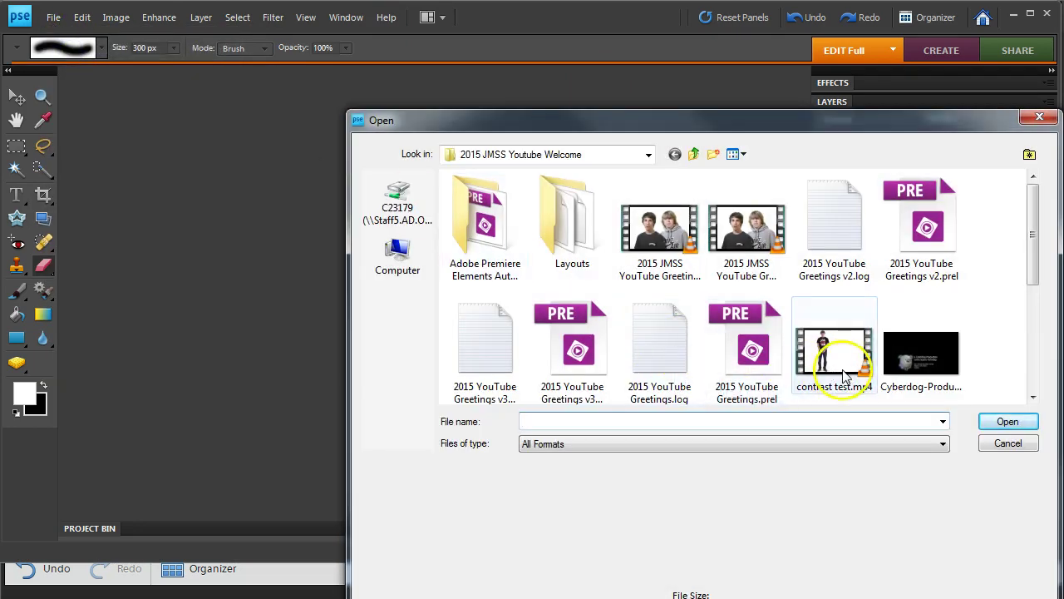
pyautogui.moveTo(1033, 270); pyautogui.dragTo(1033, 374)
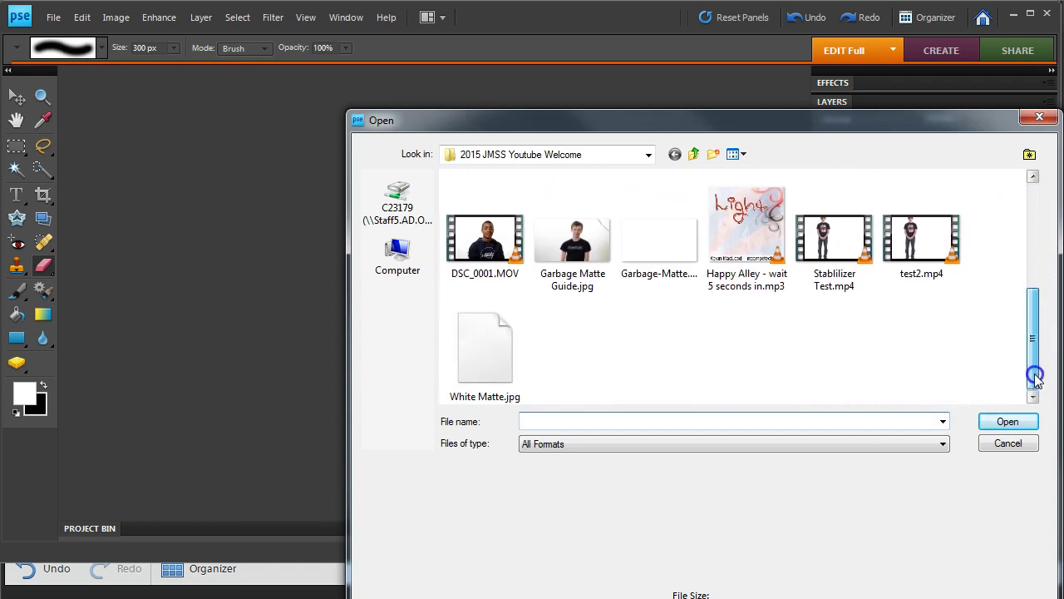
pyautogui.click(489, 366)
pyautogui.doubleClick(491, 366)
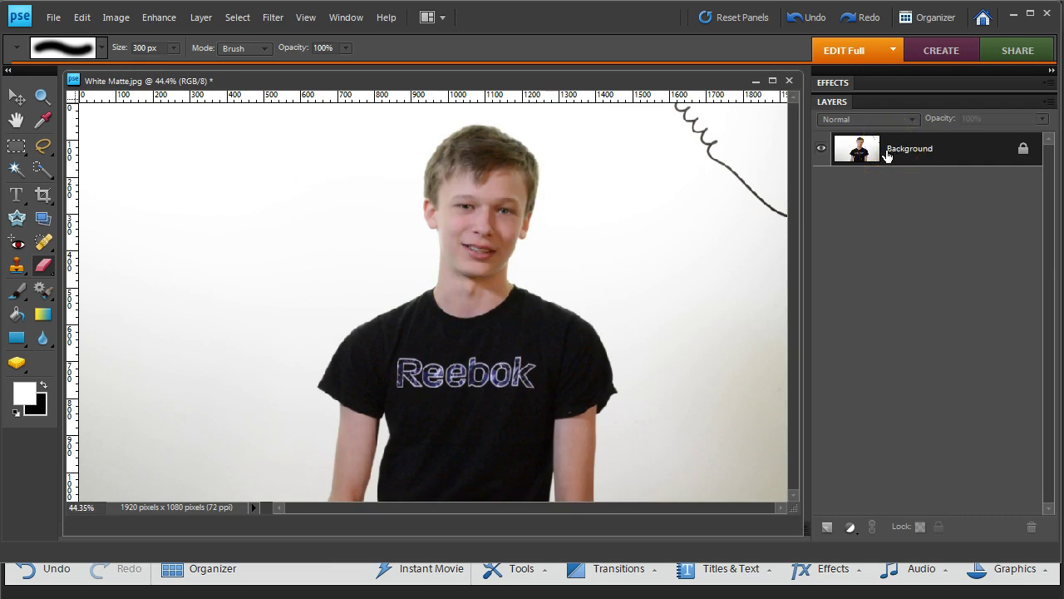
# Create Layer 1 above Background, then lasso around the boy with a 40 px feather.
pyautogui.click(827, 527)
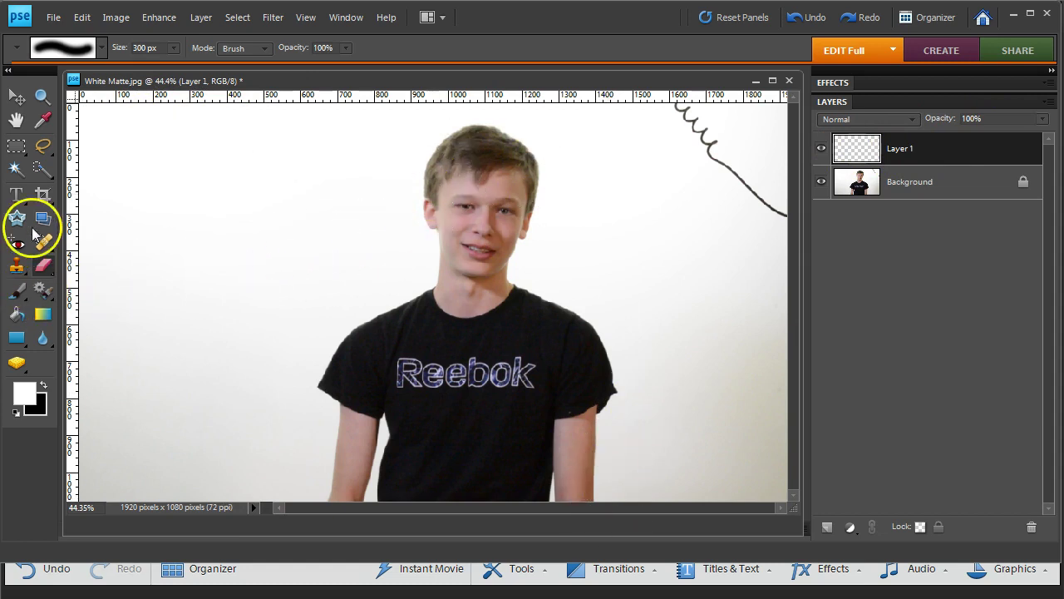
pyautogui.click(43, 147)
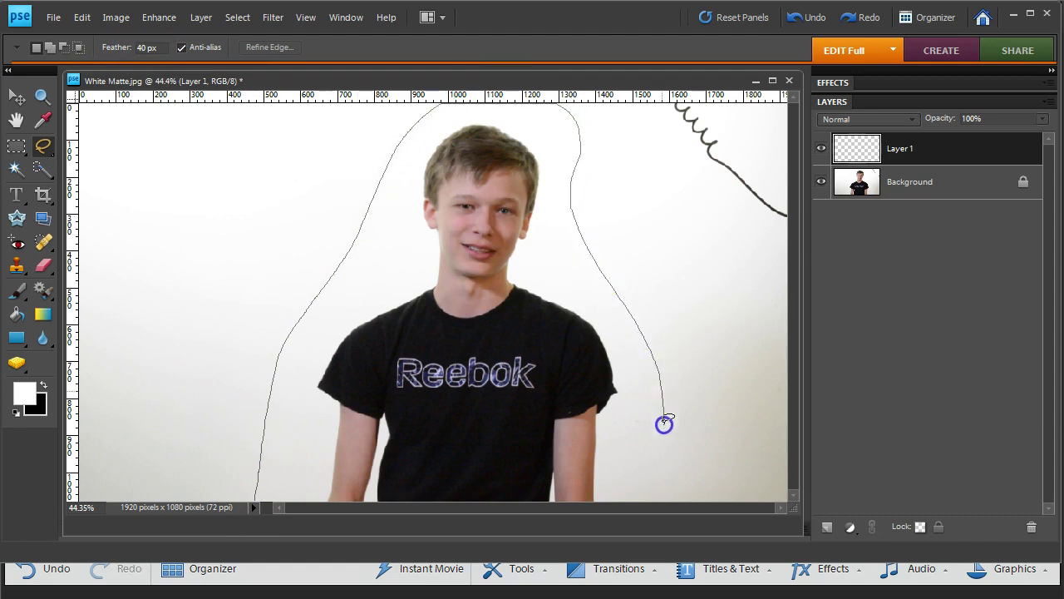
pyautogui.moveTo(535, 529)
pyautogui.mouseDown()
pyautogui.moveTo(275, 537)
pyautogui.moveTo(249, 511)
pyautogui.mouseUp()
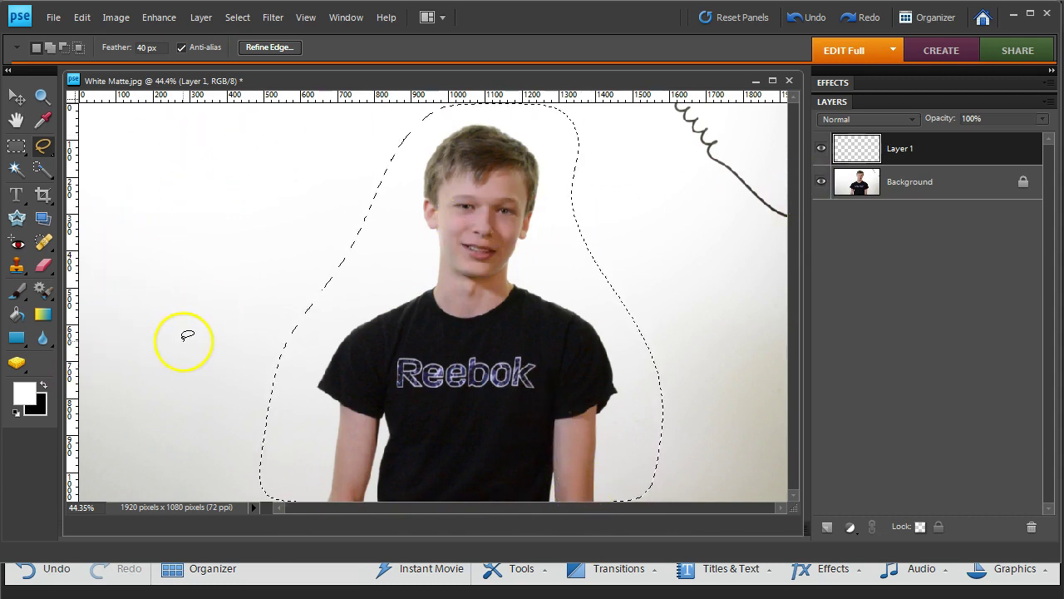
# Make white the foreground colour, invert the selection, and fill the area around the boy with white.
pyautogui.click(15, 413)
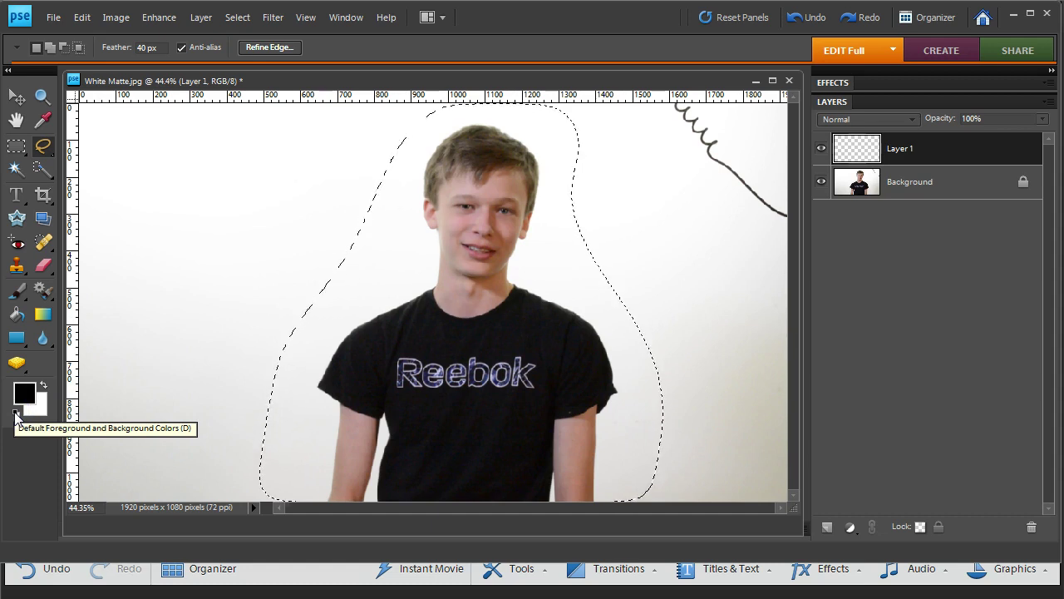
pyautogui.click(44, 387)
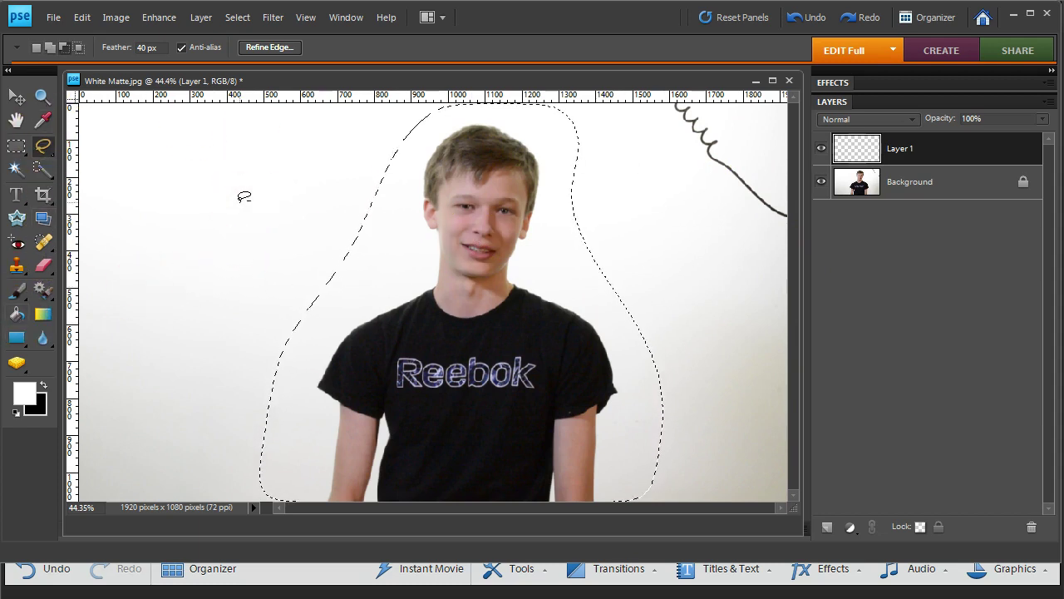
pyautogui.hotkey('alt', 'BackSpace')
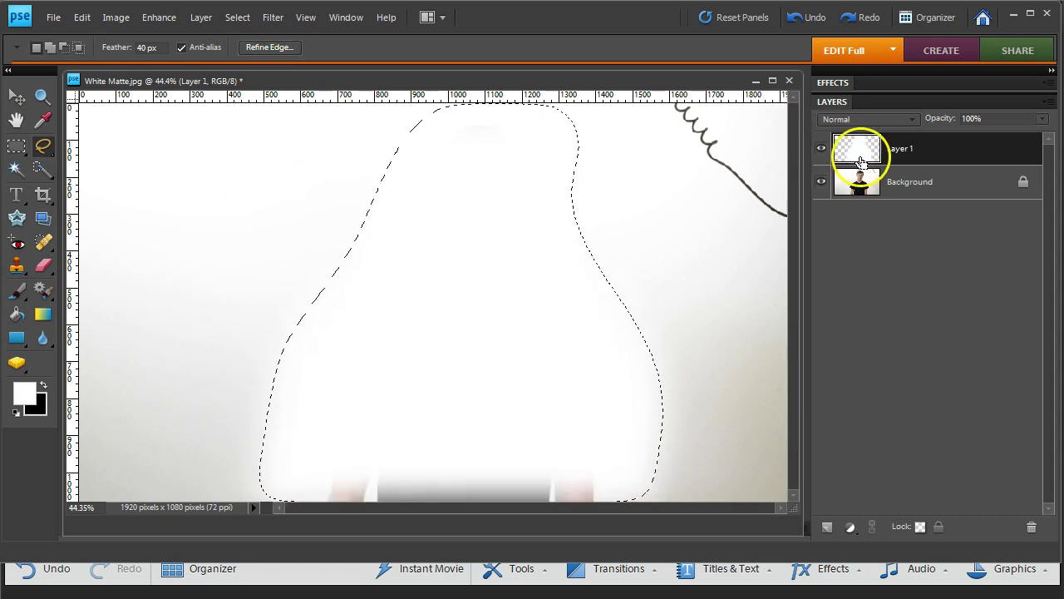
pyautogui.hotkey('ctrl', 'z')
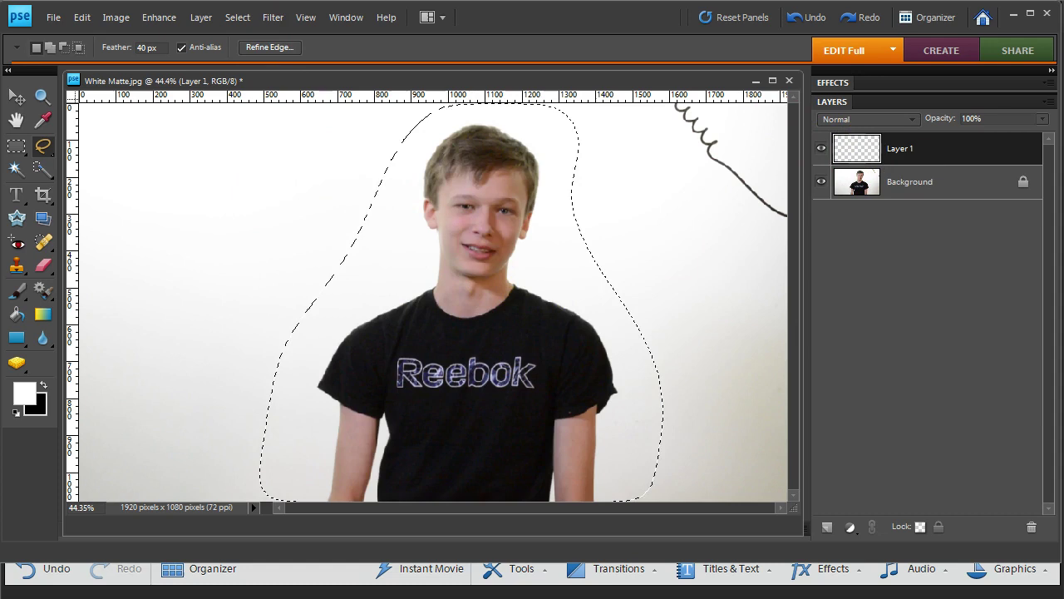
pyautogui.click(240, 20)
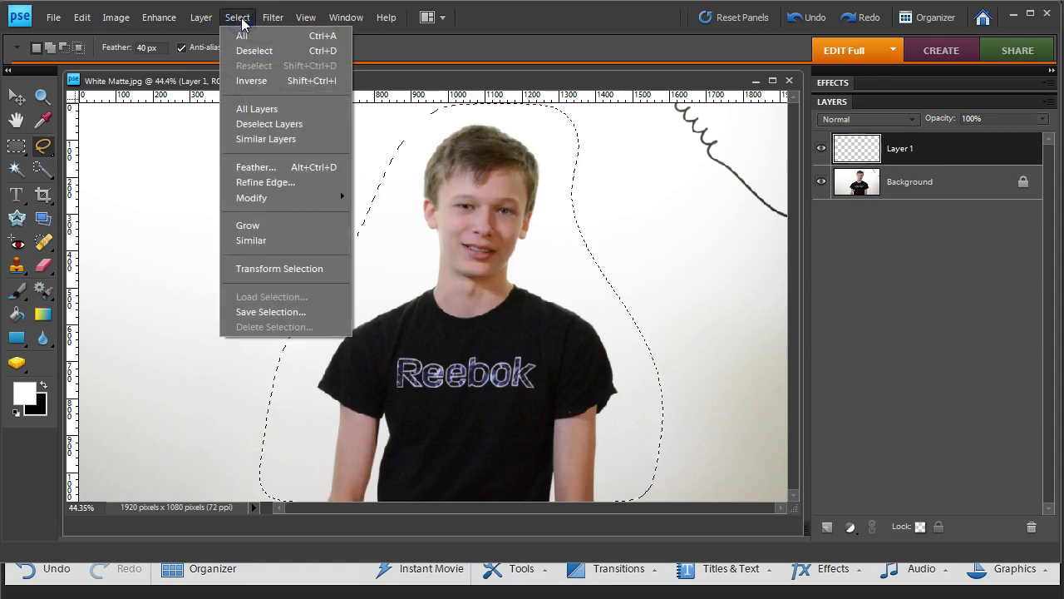
pyautogui.click(251, 81)
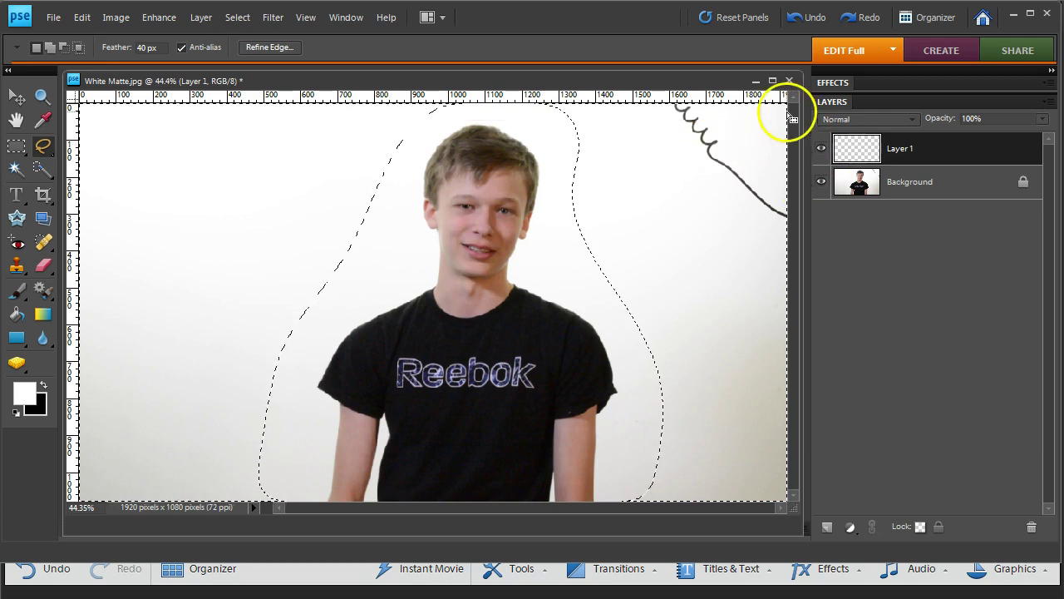
pyautogui.hotkey('alt', 'BackSpace')
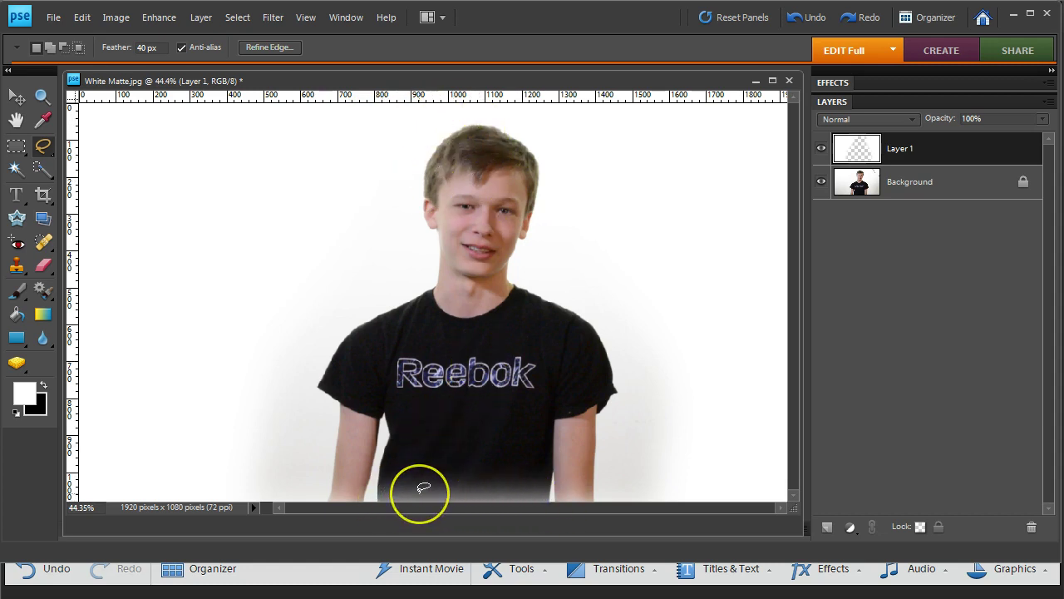
# Erase the white over the bottom of the shirt on Layer 1 with a 300 px soft Eraser brush.
pyautogui.click(43, 264)
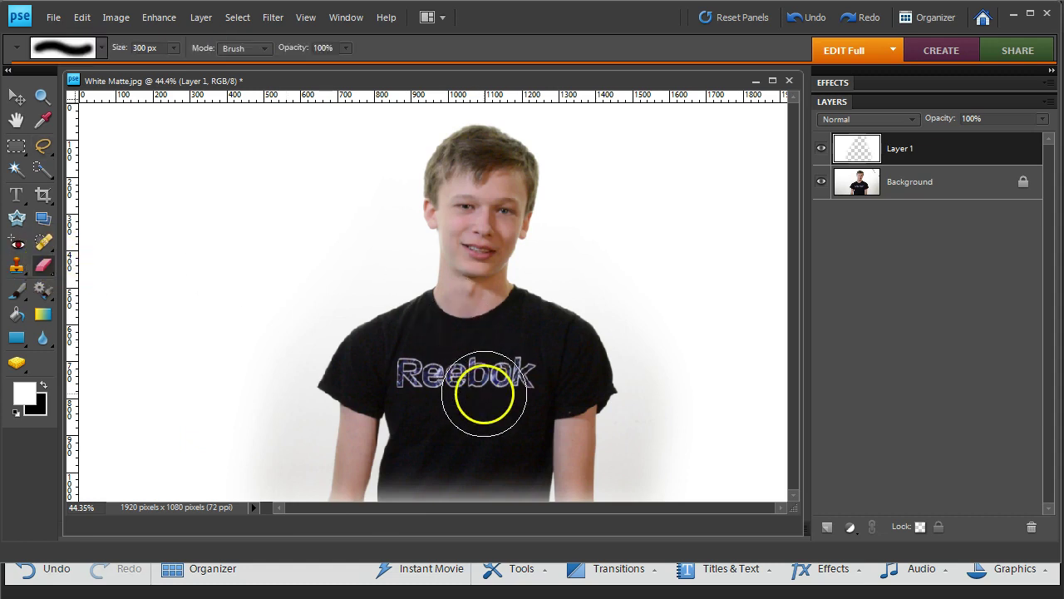
pyautogui.rightClick(480, 378)
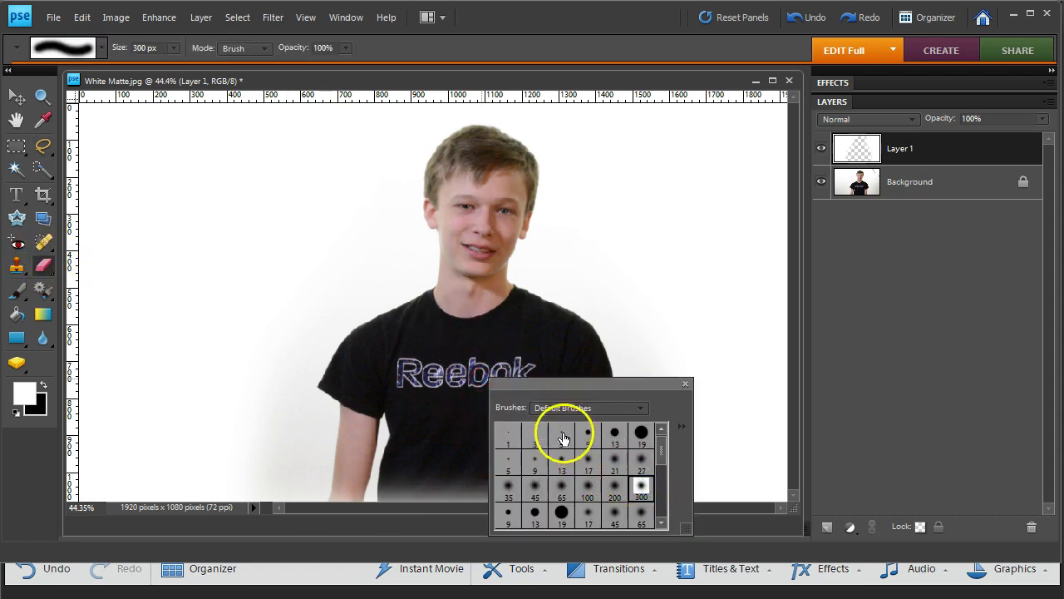
pyautogui.click(685, 383)
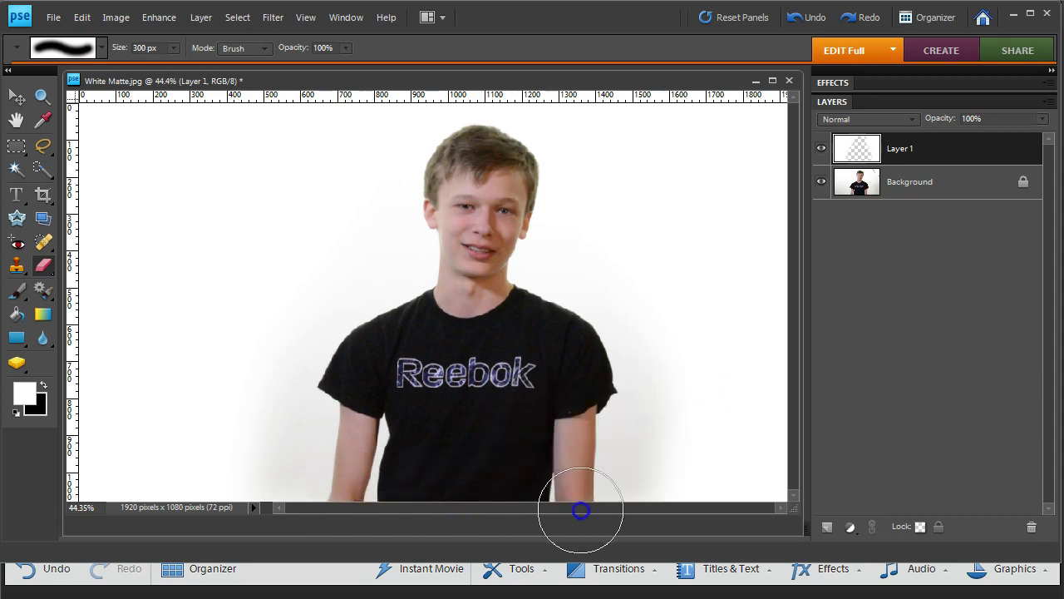
pyautogui.click(537, 507)
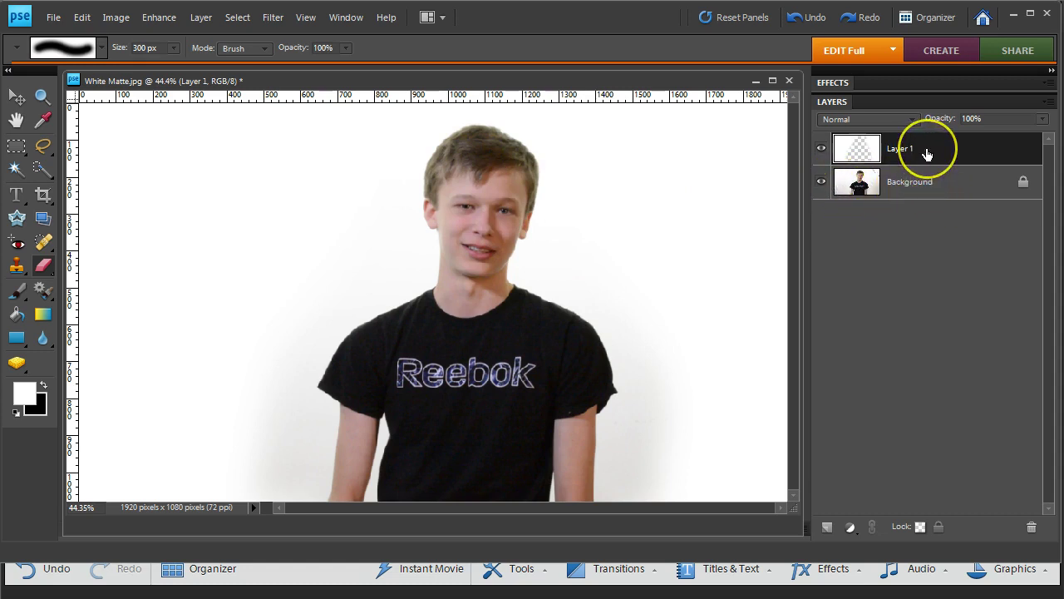
# Hide the Background layer and set Save for Web to PNG-24 with transparency.
pyautogui.click(822, 181)
pyautogui.moveTo(456, 374)
pyautogui.mouseDown()
pyautogui.moveTo(387, 363)
pyautogui.moveTo(436, 389)
pyautogui.moveTo(437, 404)
pyautogui.moveTo(527, 285)
pyautogui.moveTo(562, 212)
pyautogui.moveTo(314, 176)
pyautogui.moveTo(141, 111)
pyautogui.mouseUp()
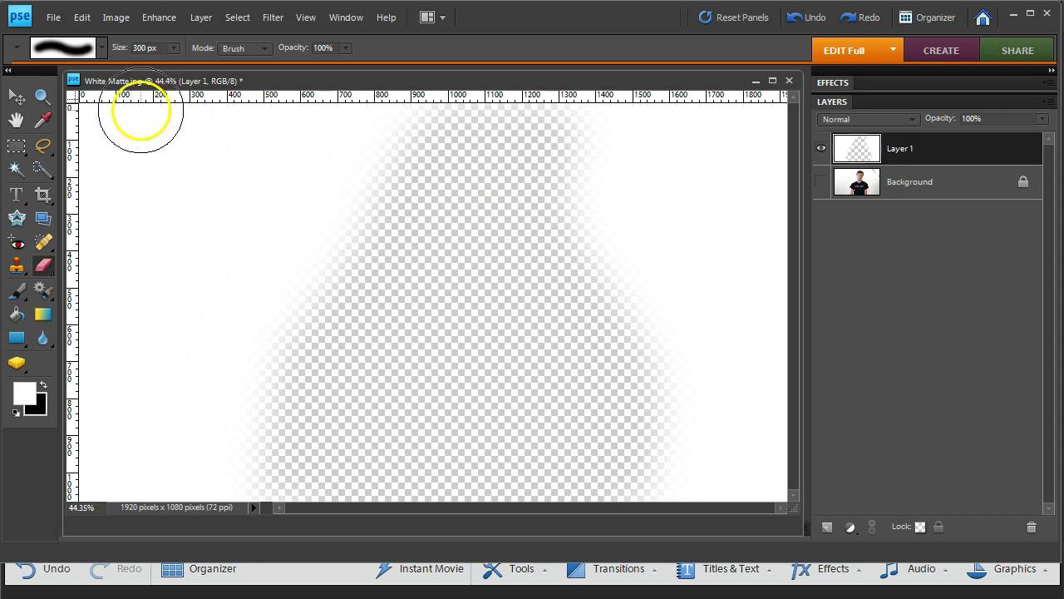
pyautogui.click(54, 17)
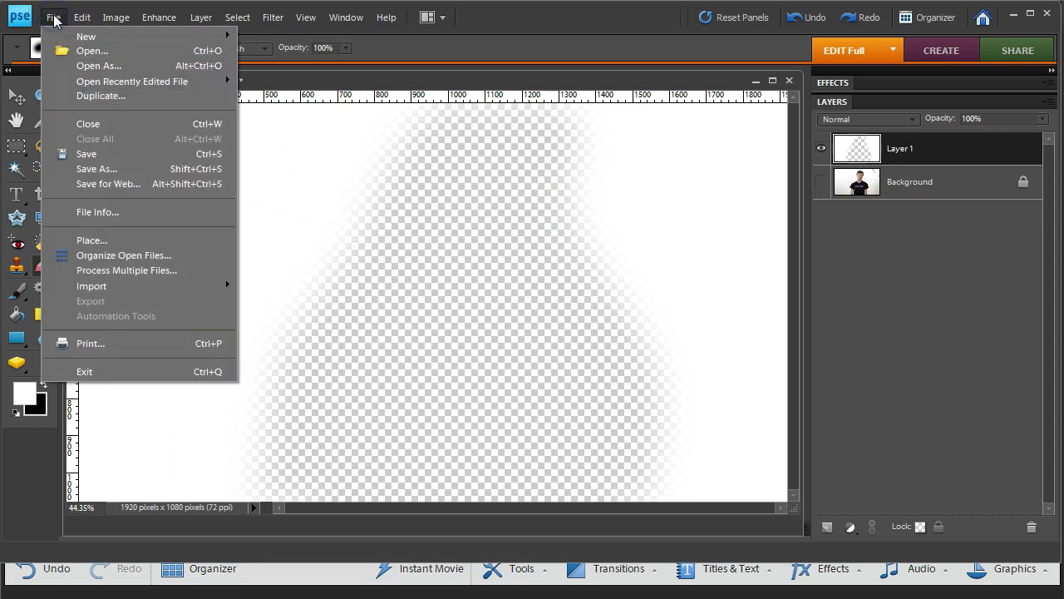
pyautogui.moveTo(54, 22); pyautogui.dragTo(91, 192)
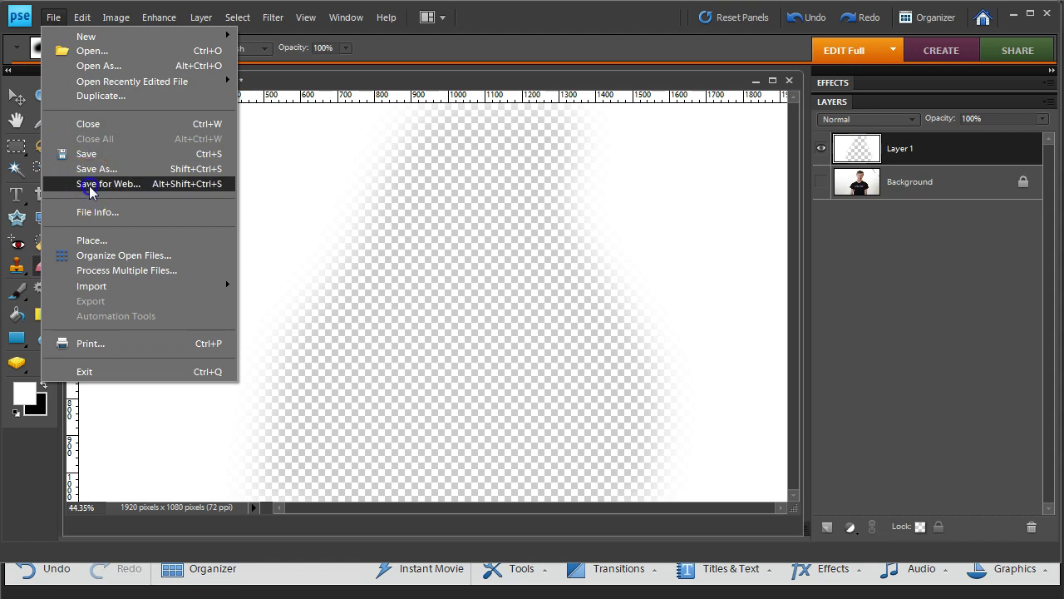
pyautogui.click(90, 185)
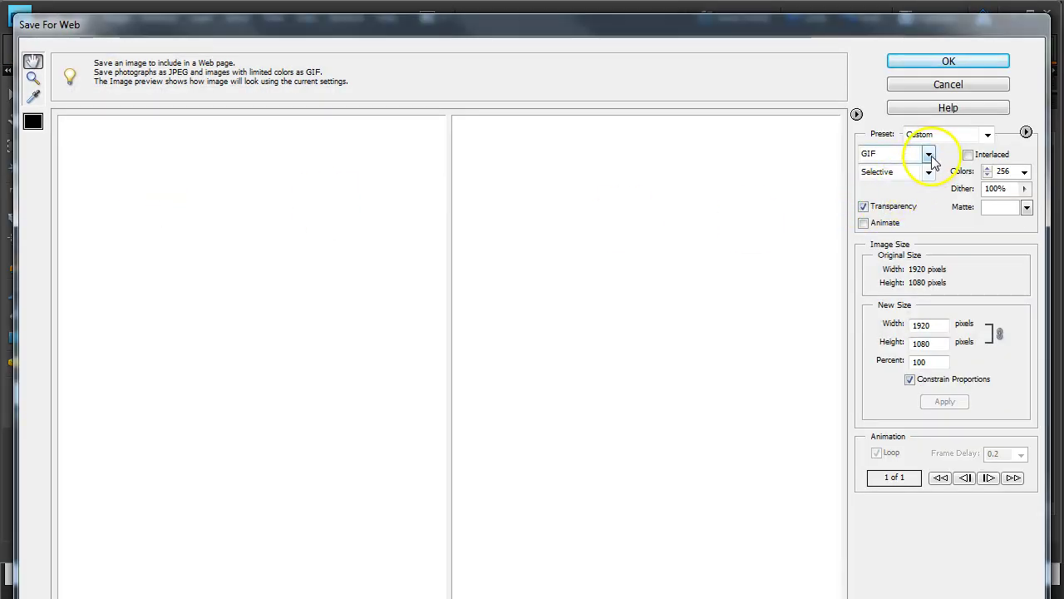
pyautogui.moveTo(933, 161); pyautogui.dragTo(879, 218)
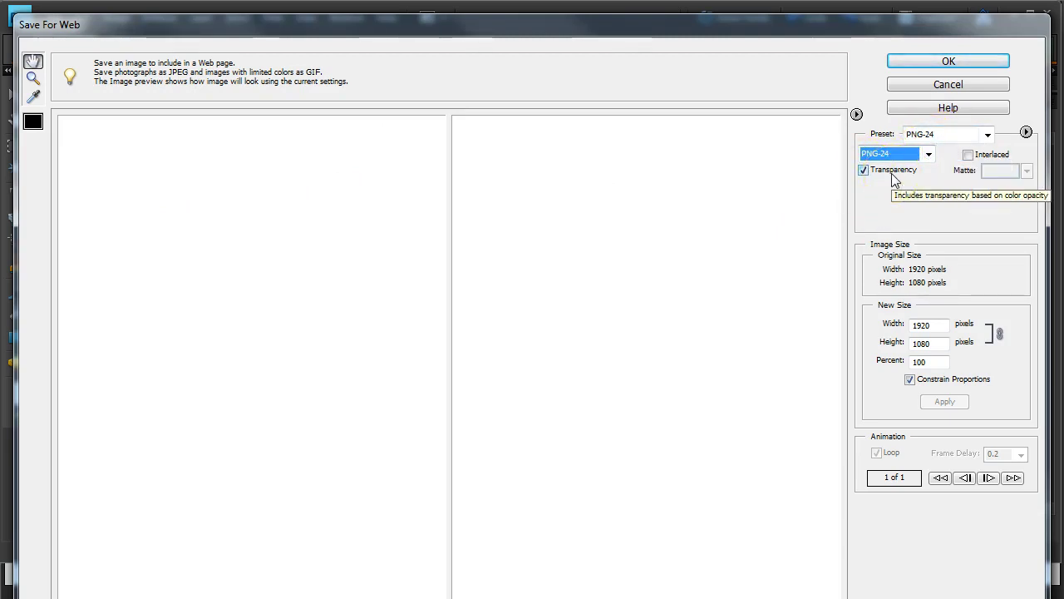
pyautogui.click(947, 65)
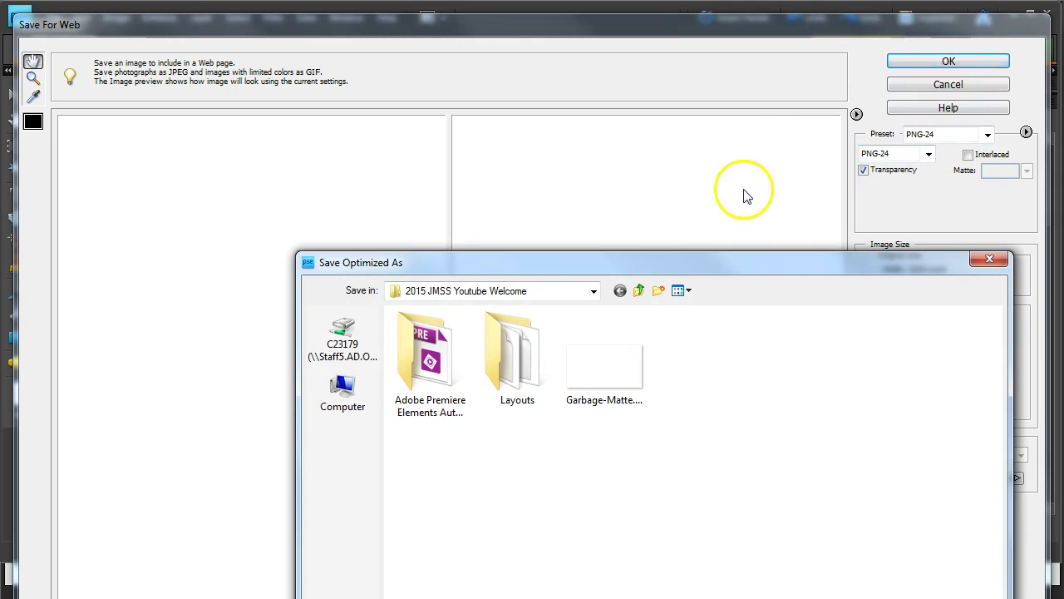
# Save the export as White-Matte.png and close the White Matte document.
pyautogui.moveTo(804, 256); pyautogui.dragTo(736, 76)
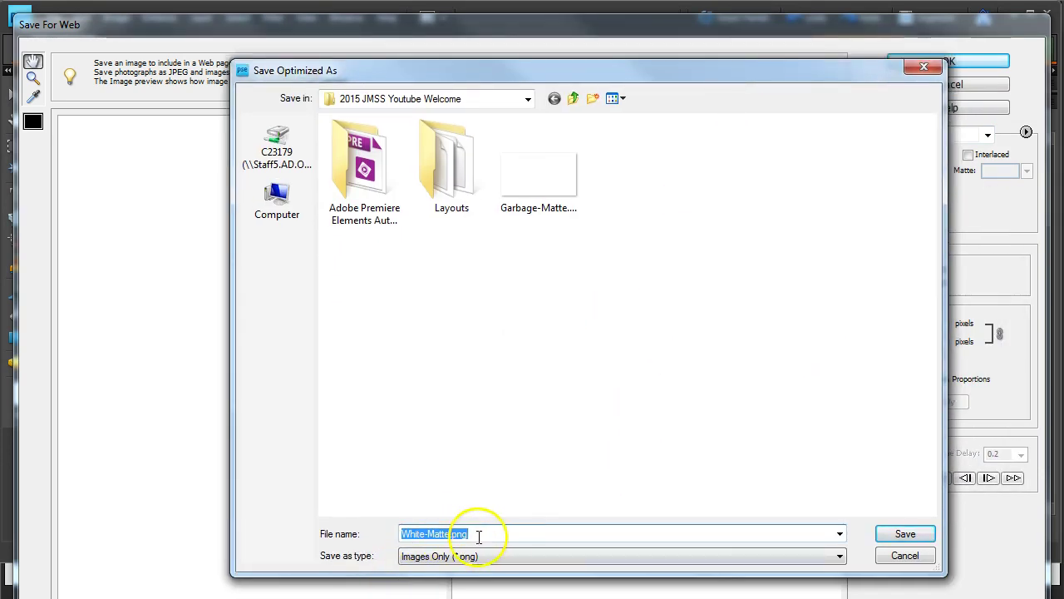
pyautogui.click(906, 533)
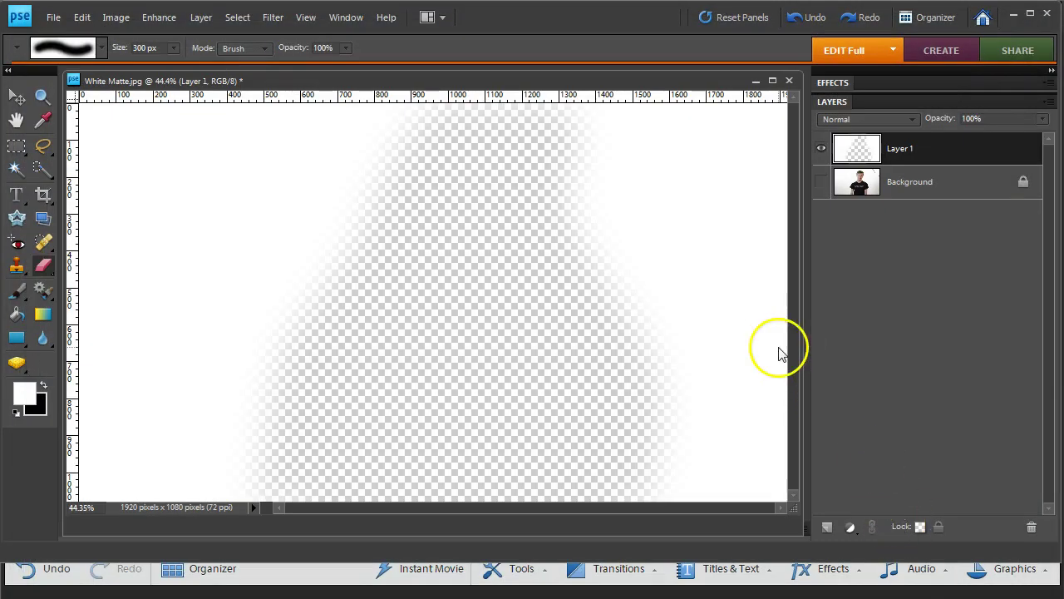
pyautogui.click(789, 81)
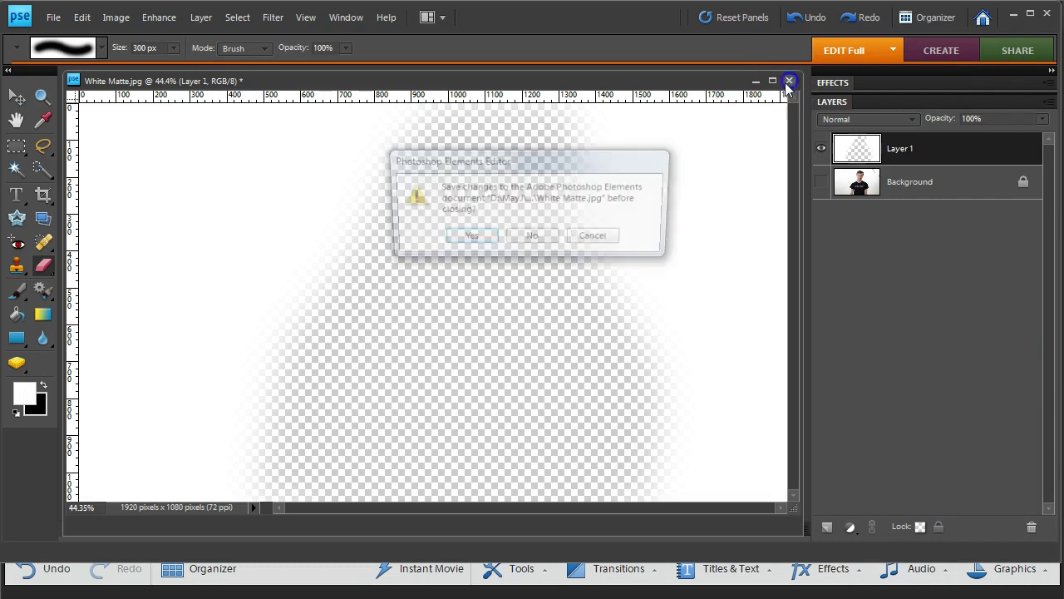
# Close the image unsaved, then import White-Matte.png into Premiere Elements' Project Assets from Files and folders.
pyautogui.click(533, 237)
pyautogui.hotkey('alt', 'Tab')
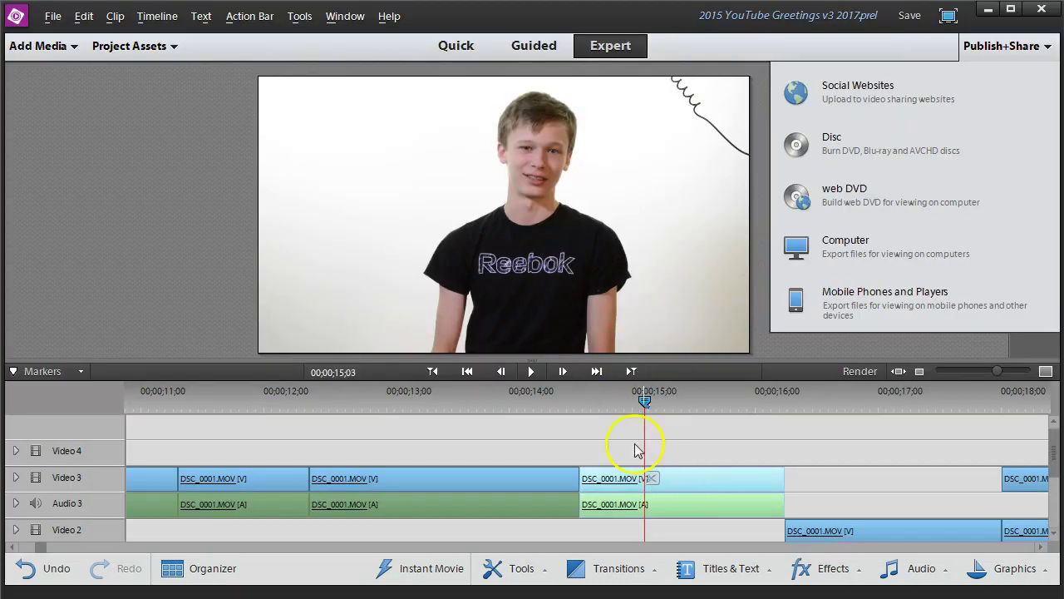
pyautogui.click(129, 46)
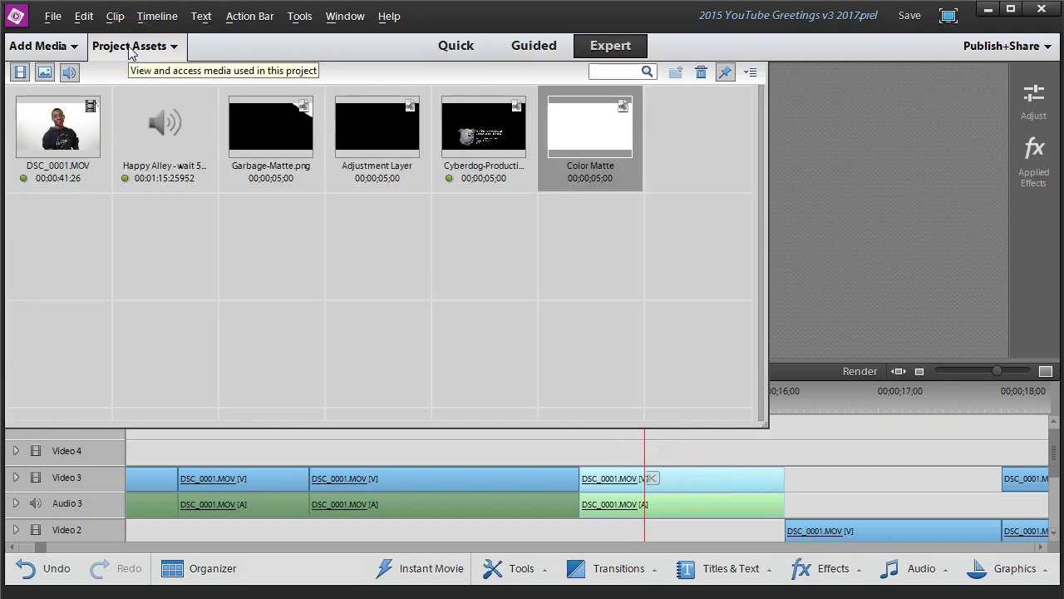
pyautogui.rightClick(699, 135)
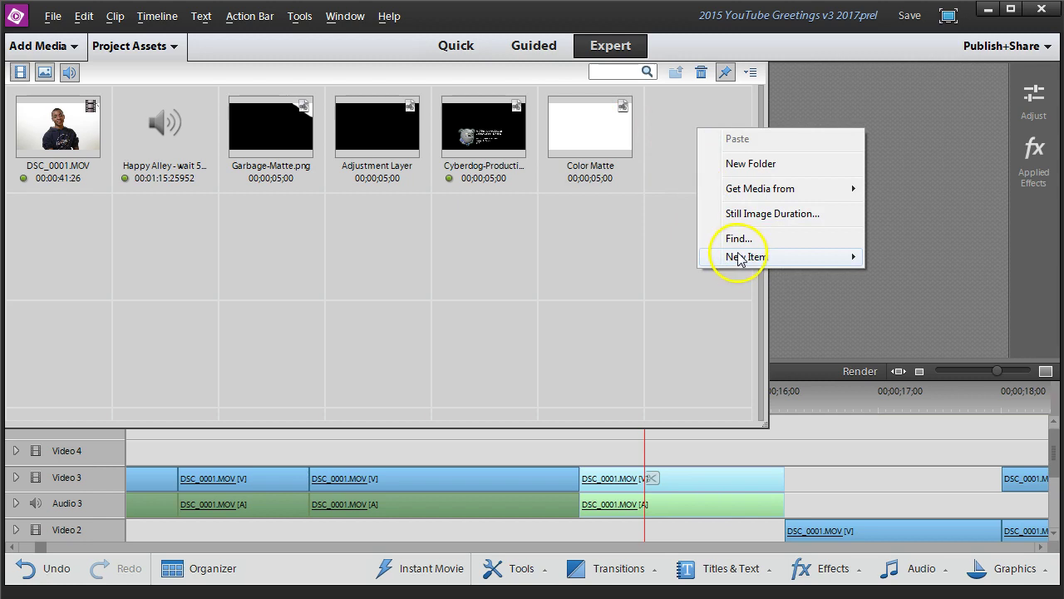
pyautogui.moveTo(737, 189)
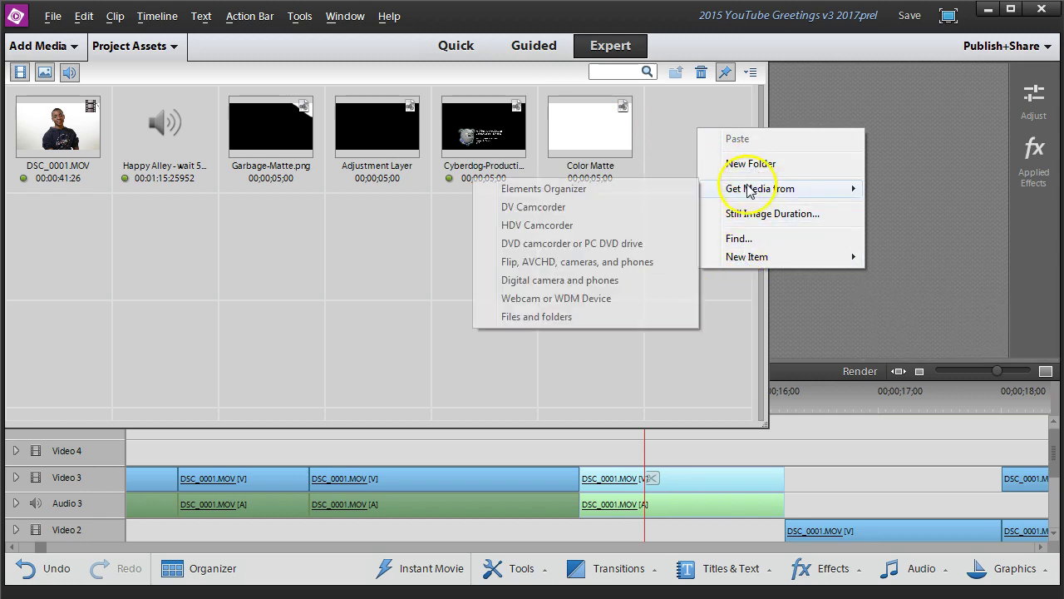
pyautogui.click(543, 324)
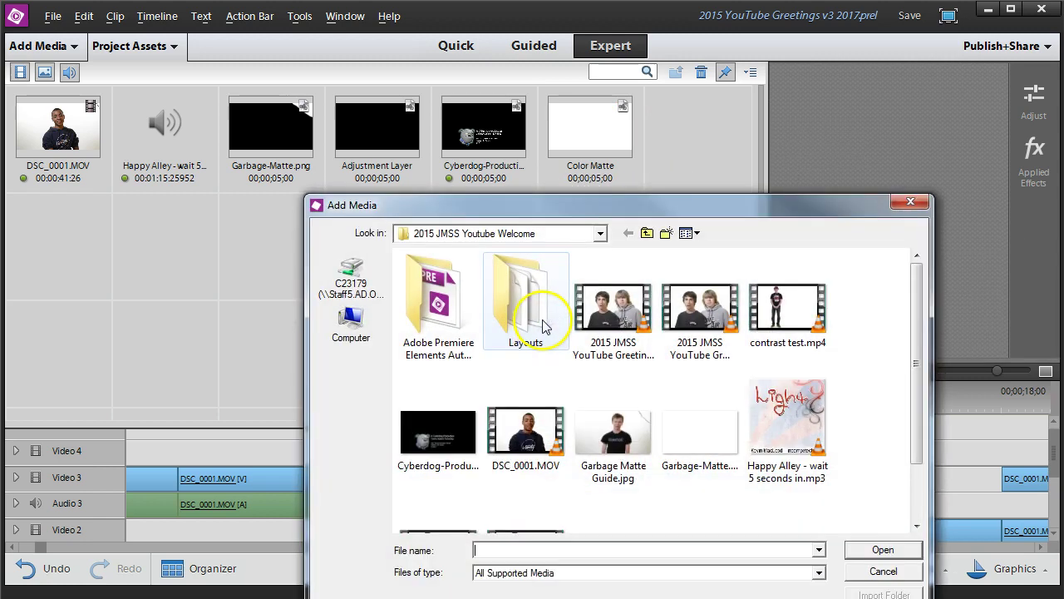
pyautogui.moveTo(919, 352); pyautogui.dragTo(915, 470)
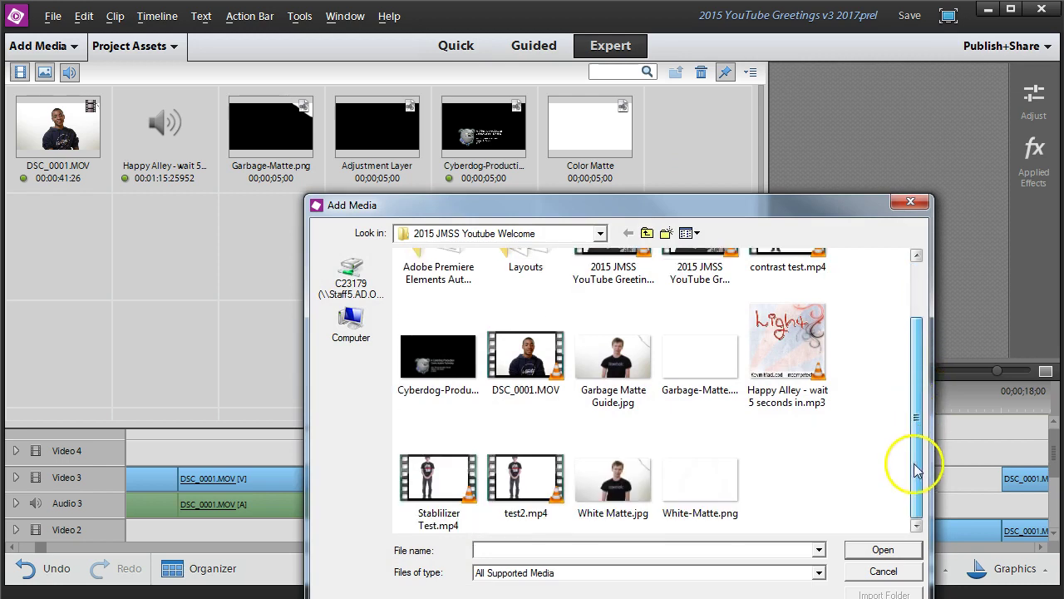
pyautogui.doubleClick(709, 489)
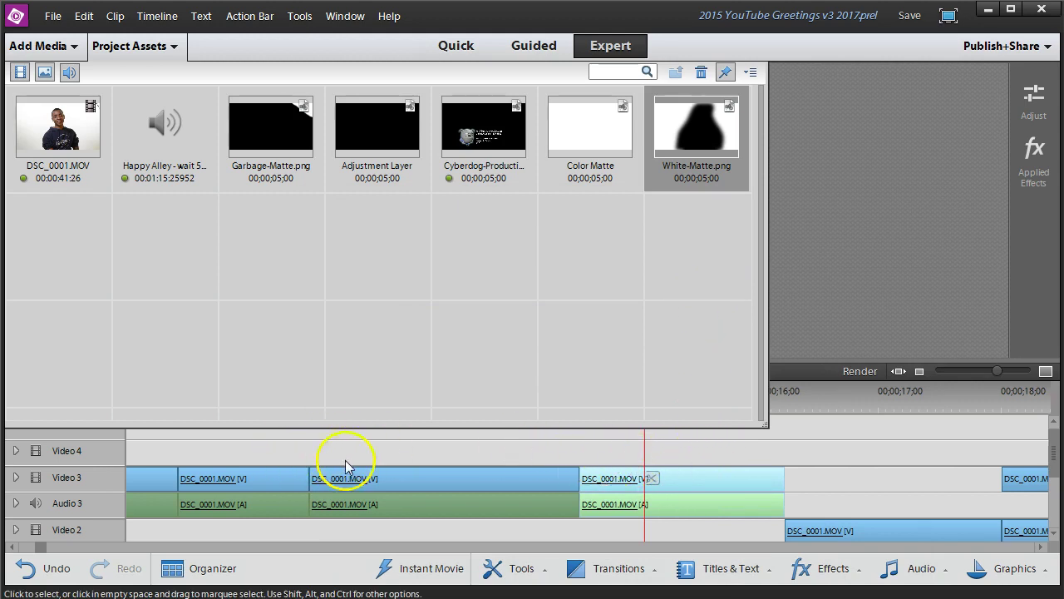
# Place White-Matte.png on Video 4 above the interview clips and scrub to check the white framing.
pyautogui.moveTo(729, 112); pyautogui.dragTo(321, 452)
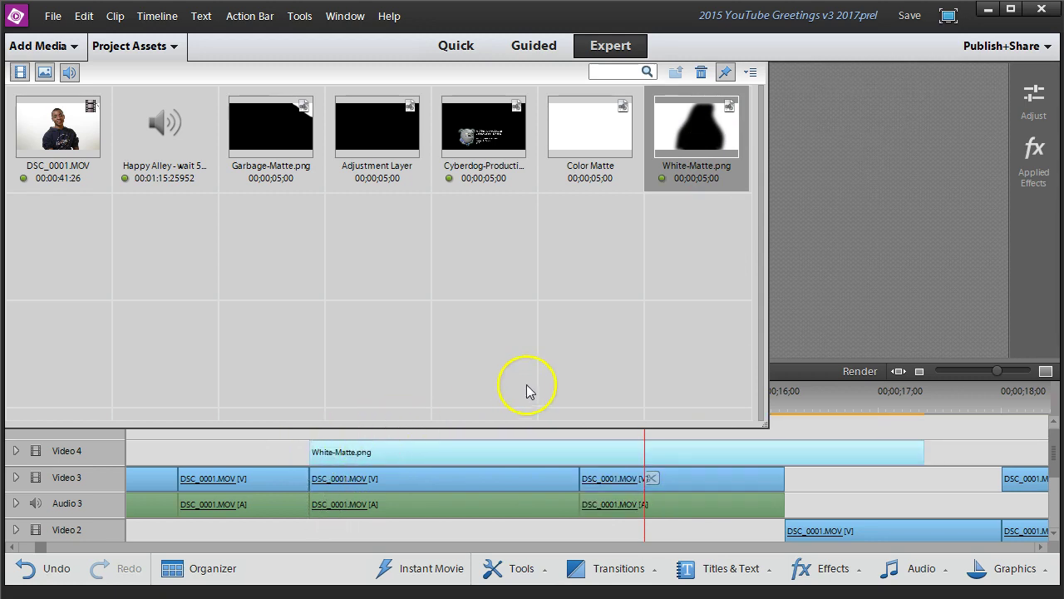
pyautogui.click(133, 46)
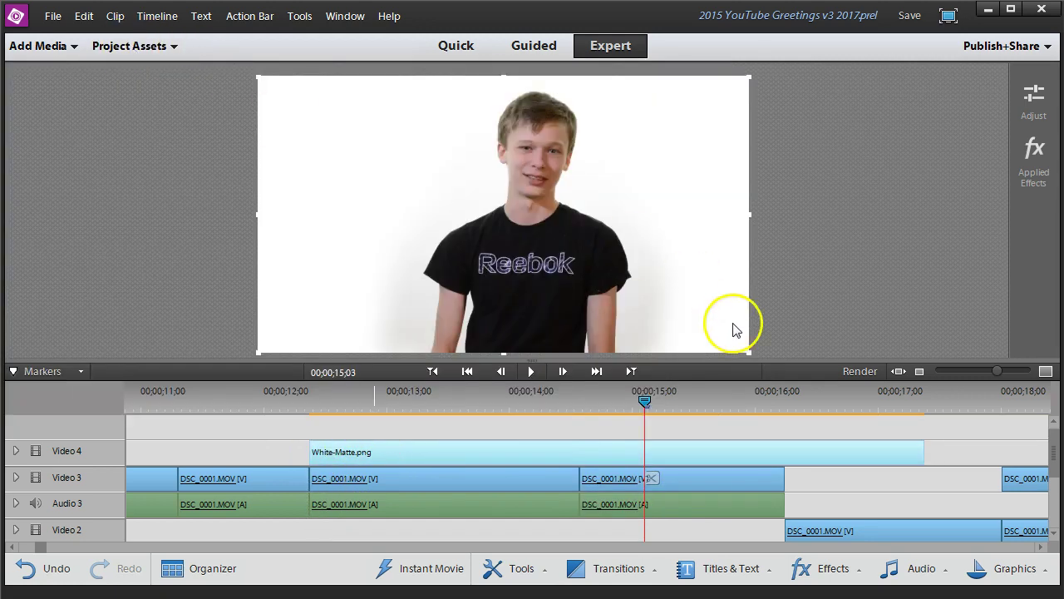
pyautogui.moveTo(645, 402)
pyautogui.mouseDown()
pyautogui.moveTo(701, 392)
pyautogui.moveTo(663, 399)
pyautogui.mouseUp()
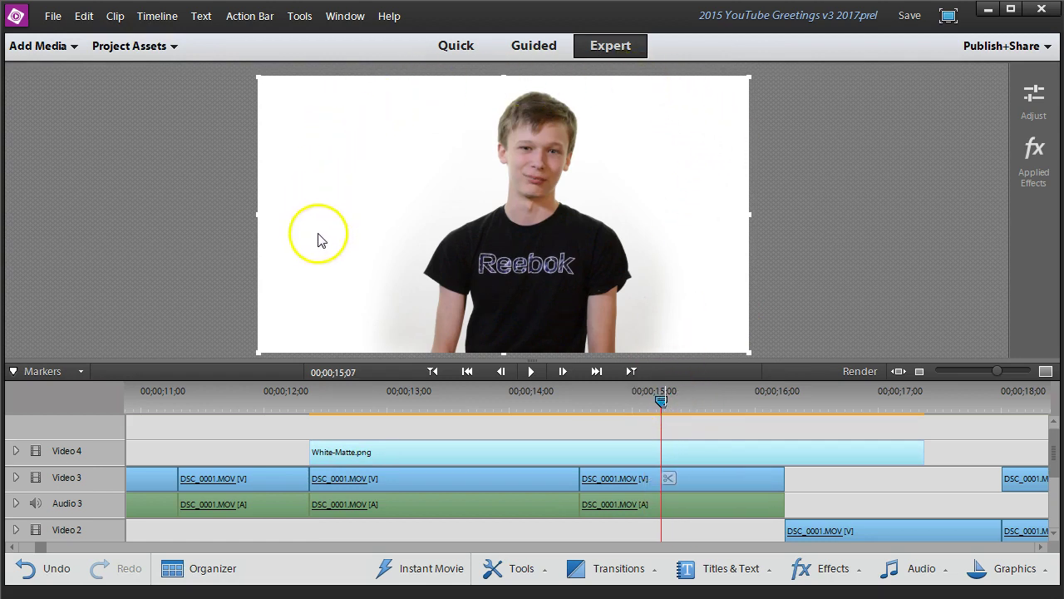
pyautogui.click(338, 311)
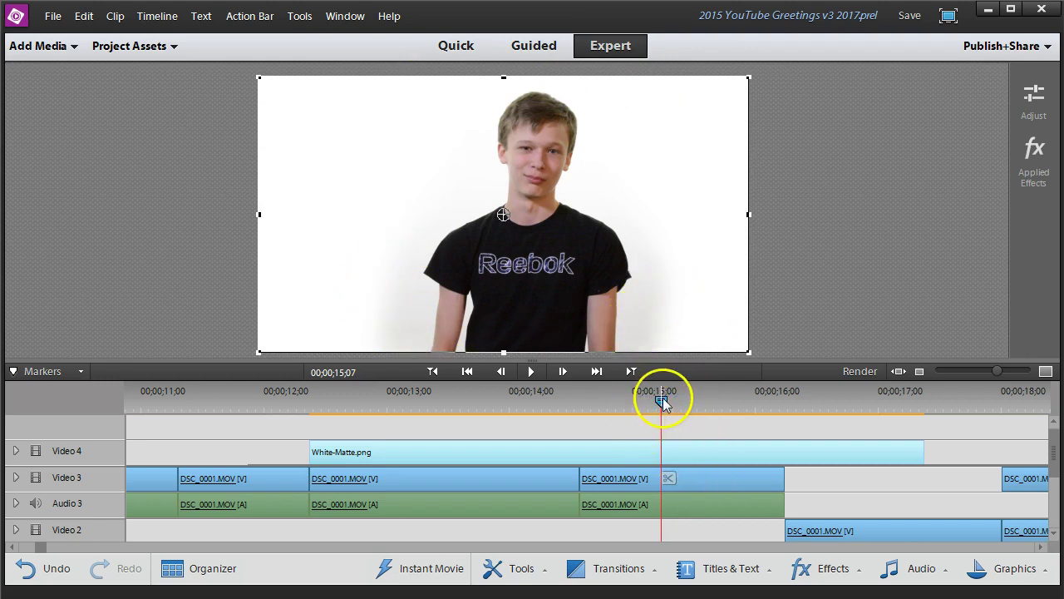
pyautogui.moveTo(662, 398); pyautogui.dragTo(735, 401)
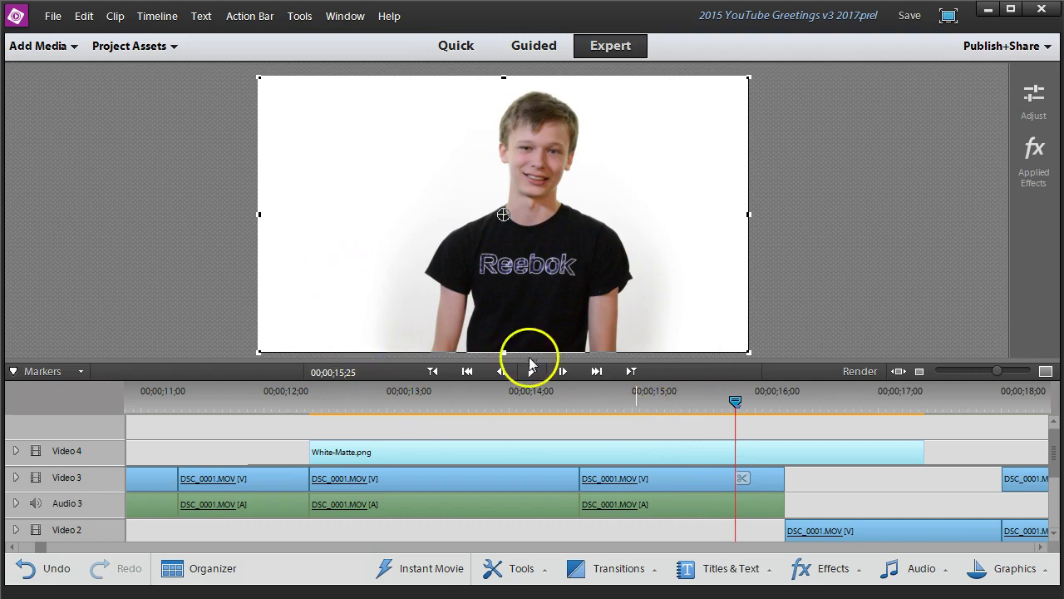
pyautogui.moveTo(625, 408); pyautogui.dragTo(329, 395)
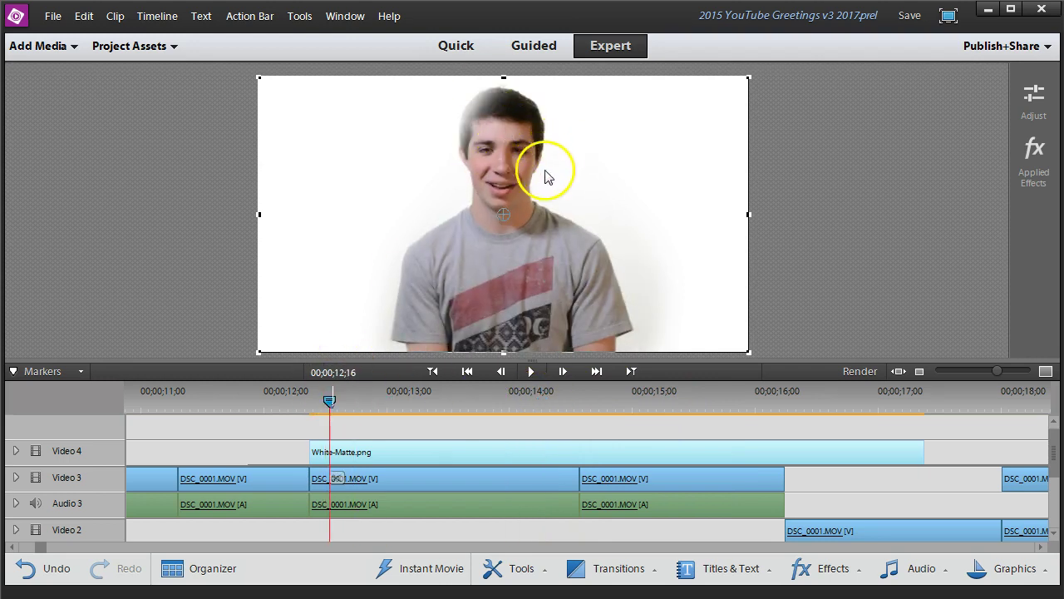